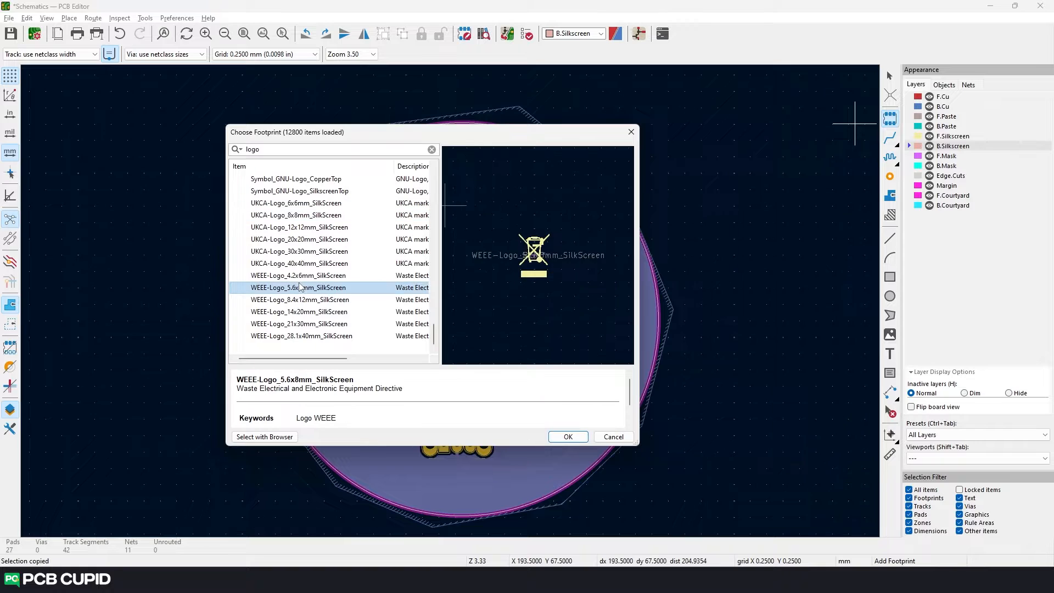
# - Choose the WEEE-Logo_4.2x6mm_SilkScreen footprint for placement on the board
pyautogui.click(300, 276)
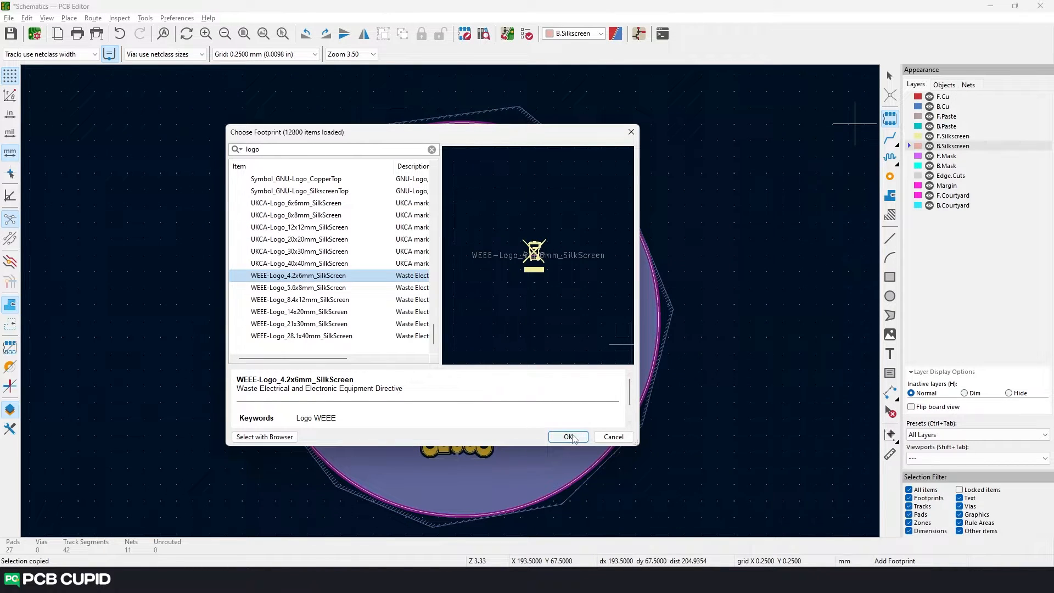
pyautogui.click(573, 436)
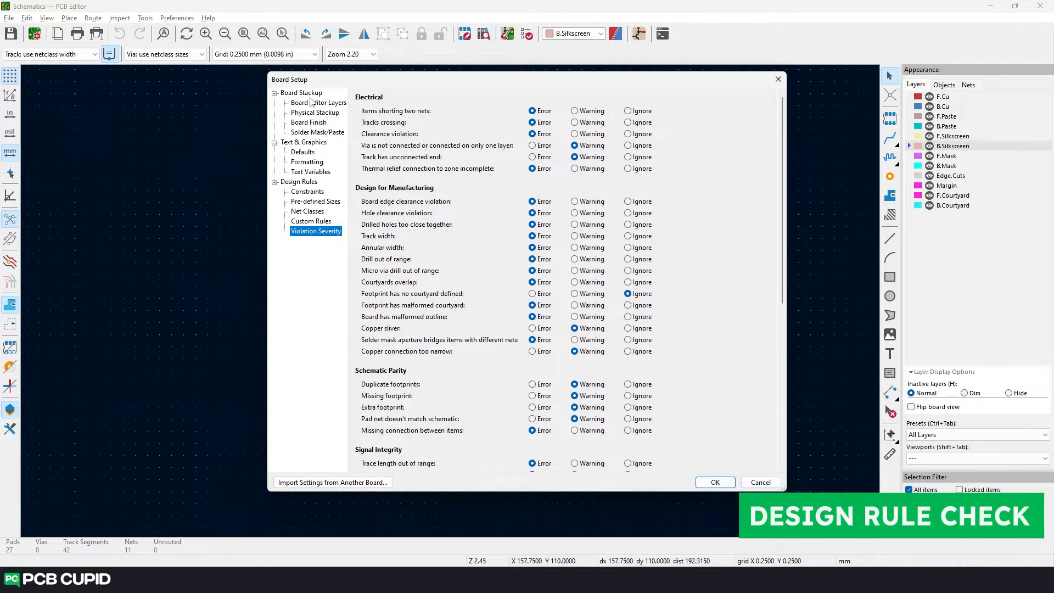
# - Review the board editor layers in Board Setup without changing them and run the design rules check on the board
pyautogui.click(311, 104)
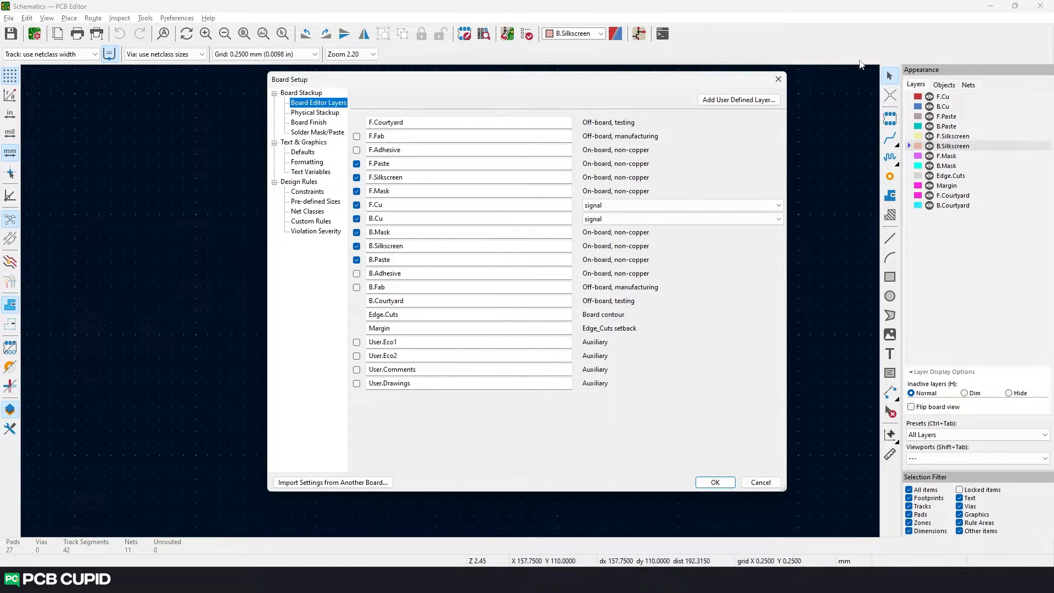
pyautogui.click(777, 79)
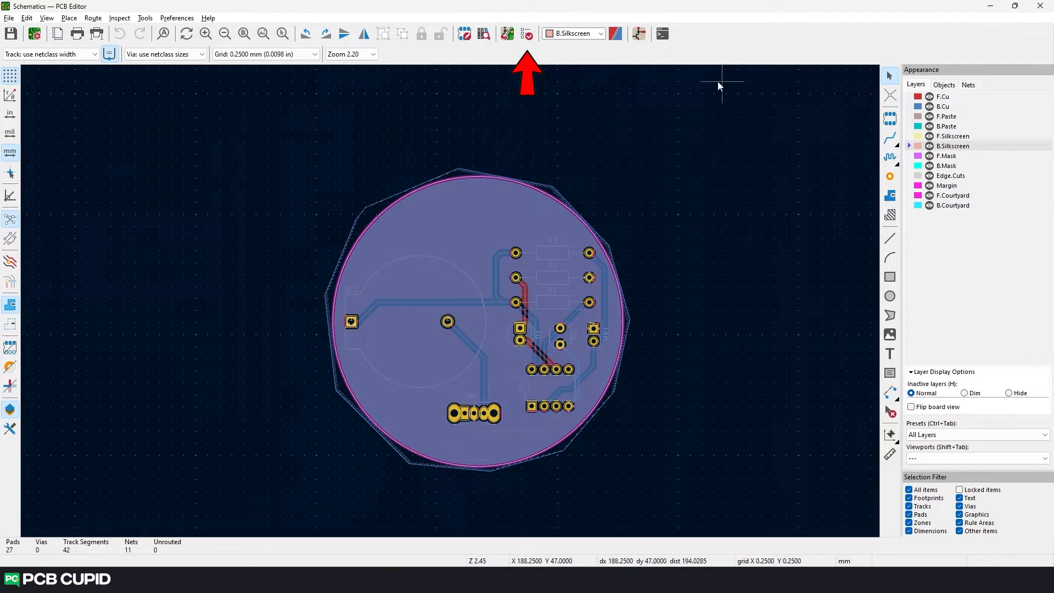
pyautogui.click(527, 35)
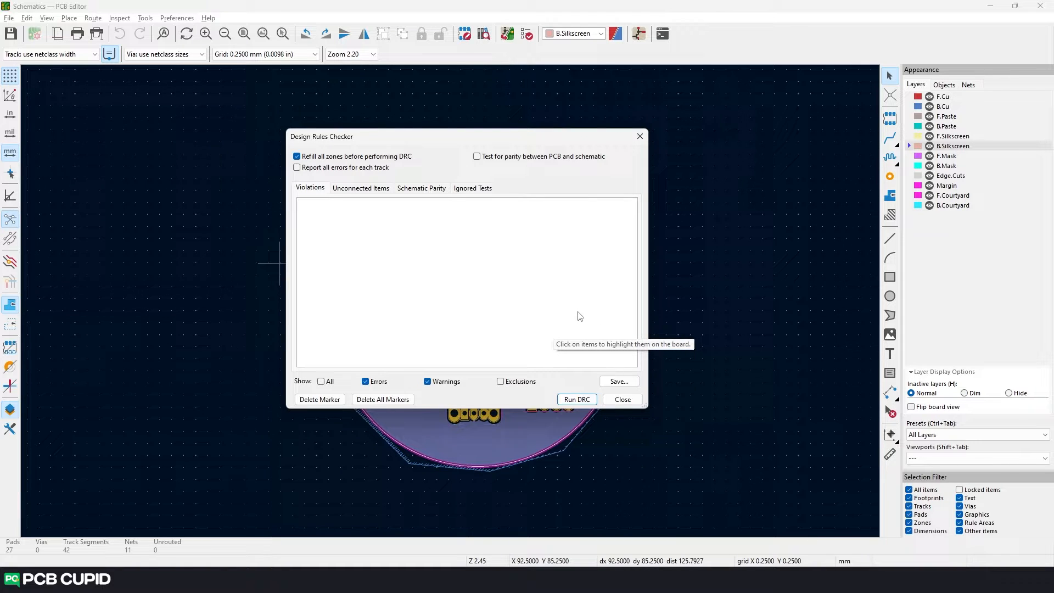
pyautogui.click(577, 401)
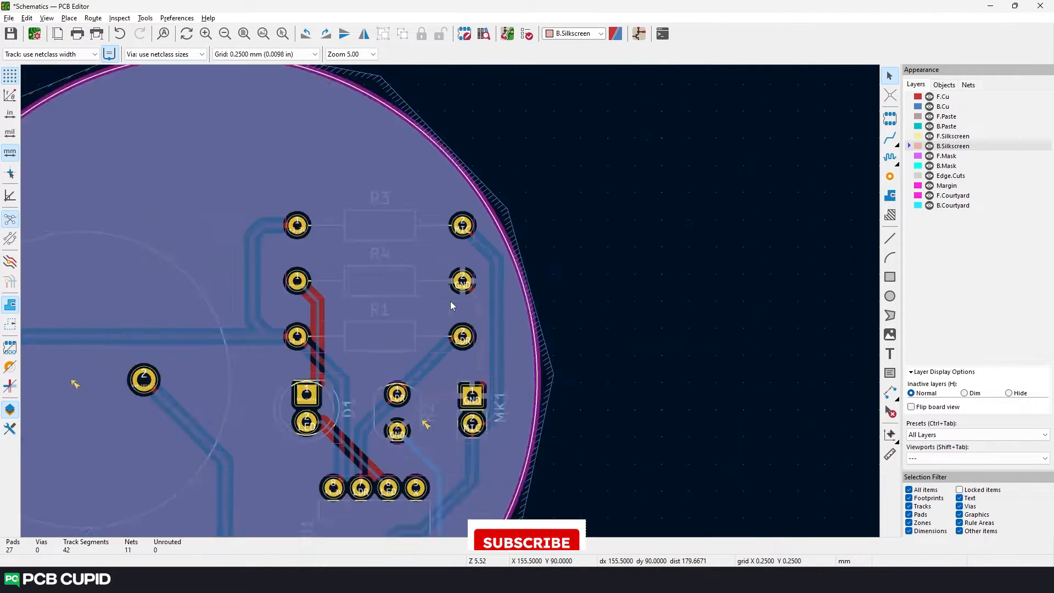
# - Delete the vertical +3.3V track segment between R3 and R1 and the vertical MIC segment beside the resistors
pyautogui.scroll(2, 450, 301)
pyautogui.moveTo(682, 264); pyautogui.dragTo(463, 255, button='middle')
pyautogui.click(188, 279)
pyautogui.press('Delete')
pyautogui.click(555, 289)
pyautogui.press('Delete')
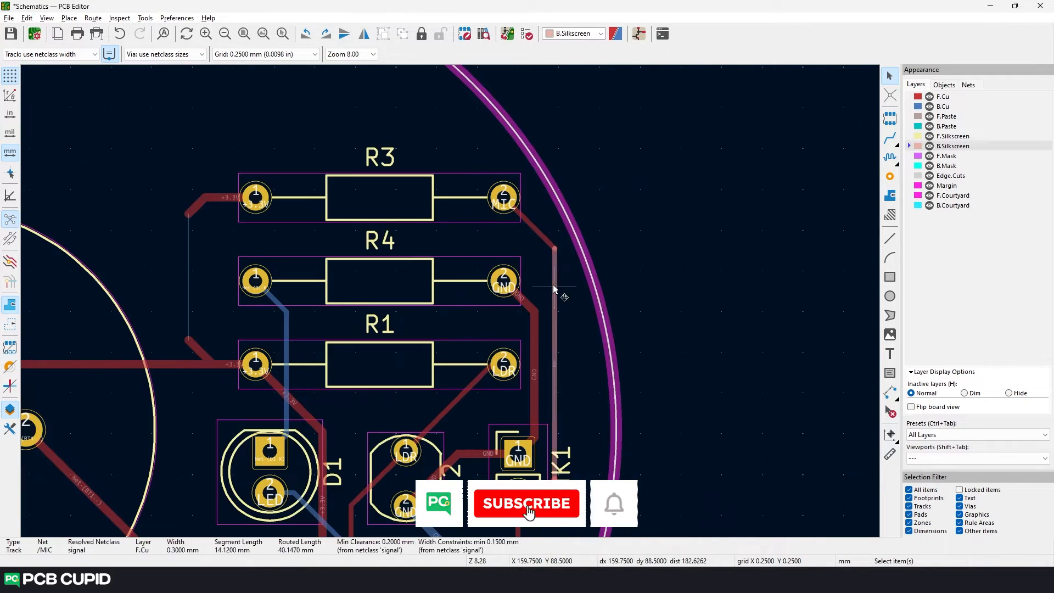
# - Move resistor R3 together with its +3.3V track stub down so that it overlaps R4
pyautogui.moveTo(163, 133); pyautogui.dragTo(525, 239)
pyautogui.moveTo(388, 202); pyautogui.dragTo(388, 242)
pyautogui.scroll(-4, 450, 301)
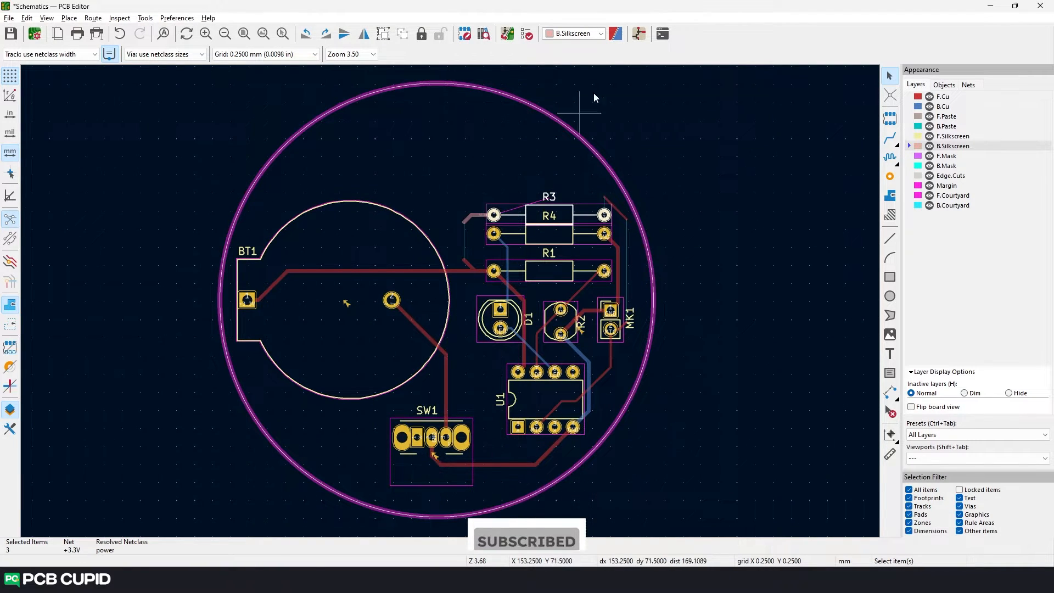
# - Run the design rules check on the altered board, review the violations and filter out the warnings
pyautogui.click(530, 34)
pyautogui.click(576, 399)
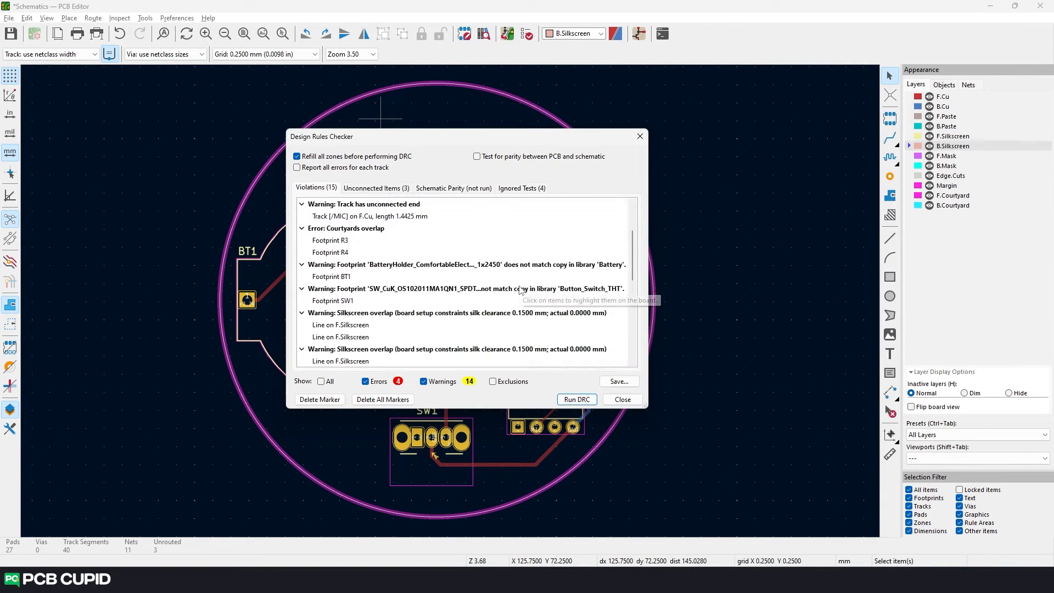
pyautogui.scroll(-5, 520, 290)
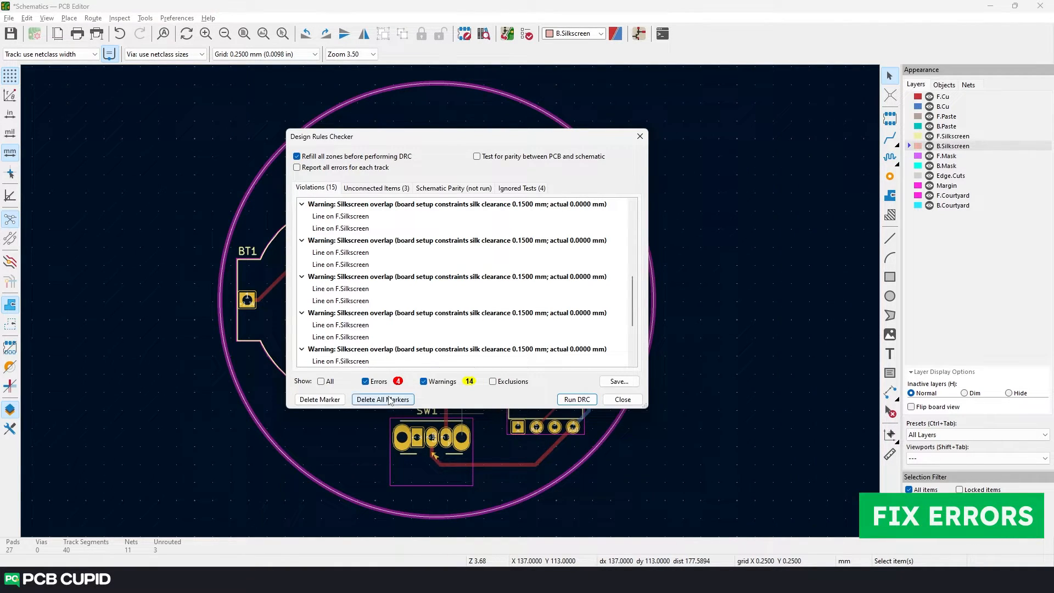
pyautogui.click(423, 381)
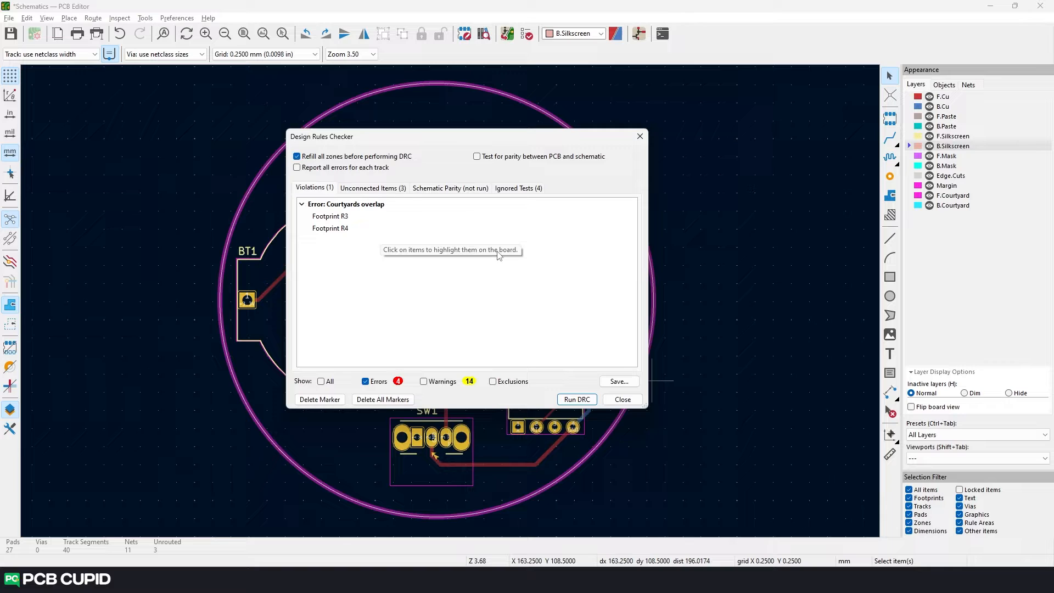
# - Locate the courtyards overlap error on the board and inspect resistors R3 and R4 in the 3D Viewer
pyautogui.click(359, 208)
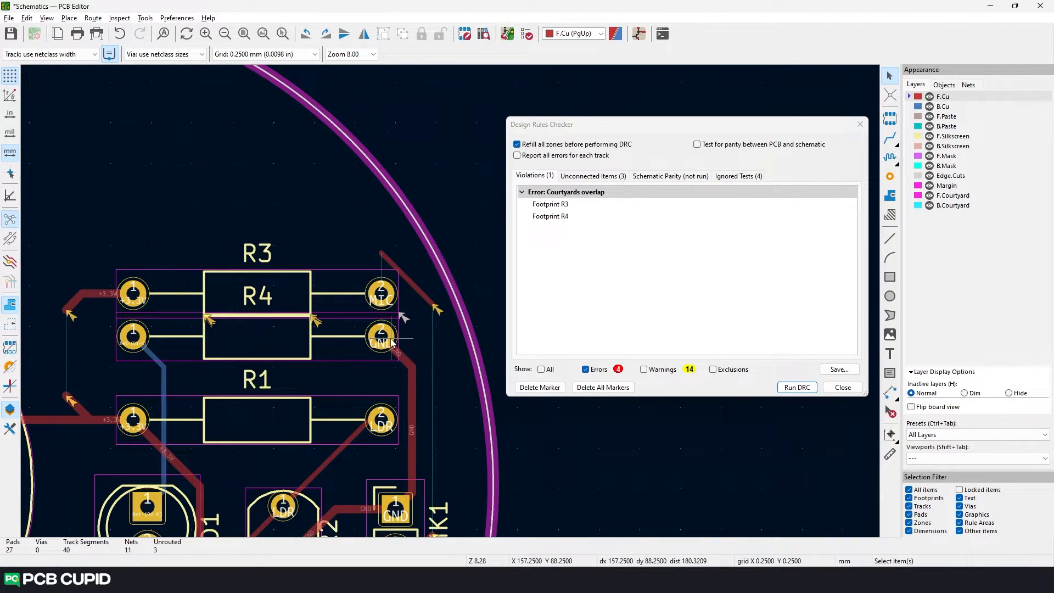
pyautogui.click(860, 125)
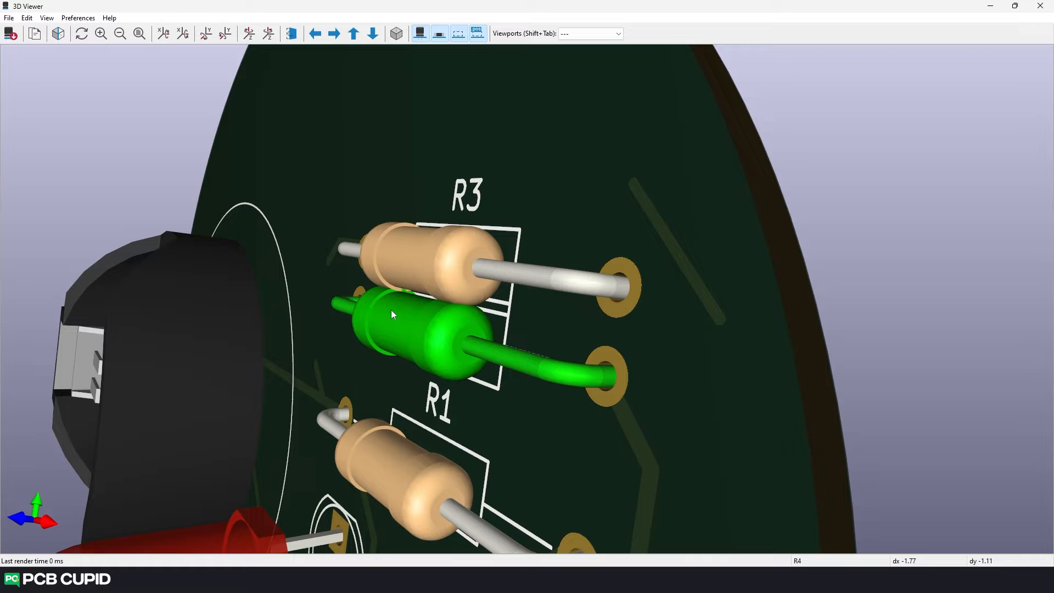
pyautogui.moveTo(439, 337); pyautogui.dragTo(460, 348)
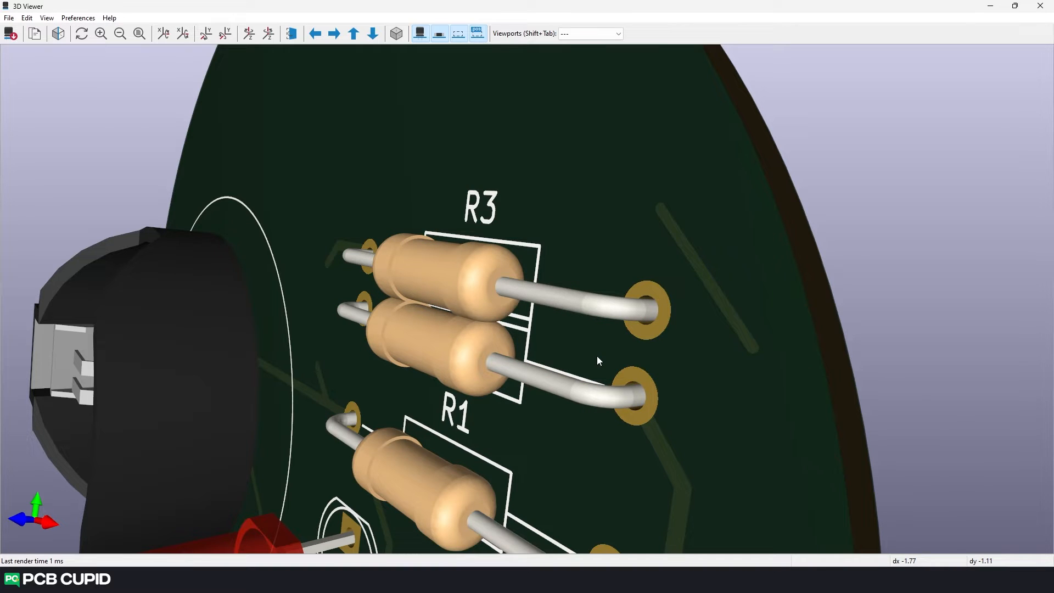
pyautogui.click(1040, 5)
# - Move resistor R3 with its attached +3.3V track segments up, clear of R4's courtyard
pyautogui.scroll(3, 494, 291)
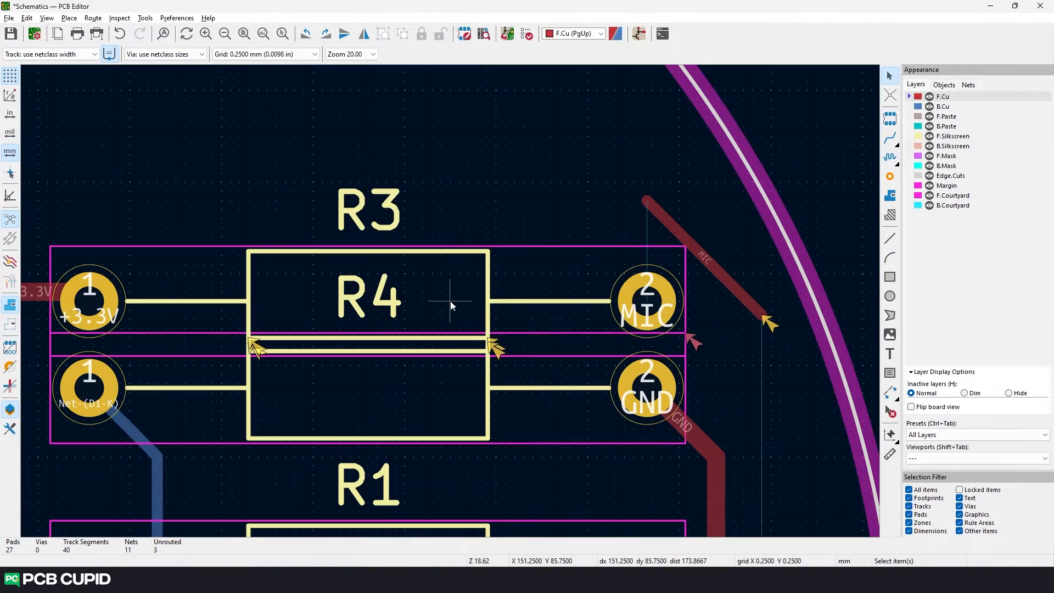
pyautogui.scroll(-2, 450, 300)
pyautogui.click(422, 301)
pyautogui.keyDown('shift'); pyautogui.click(176, 293); pyautogui.keyUp('shift')
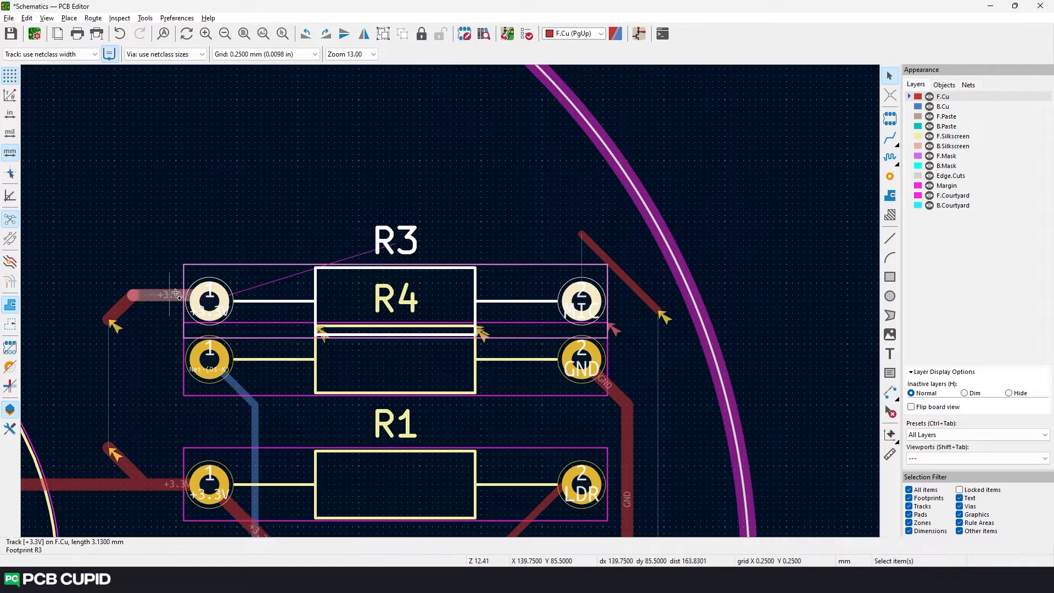
pyautogui.moveTo(142, 340); pyautogui.dragTo(101, 285)
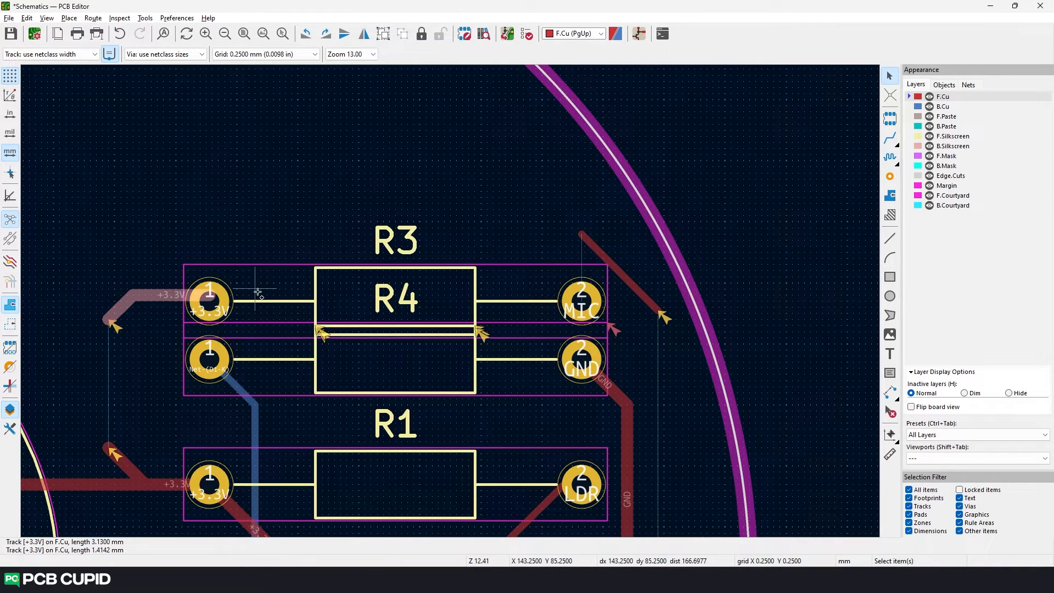
pyautogui.keyDown('shift'); pyautogui.click(258, 294); pyautogui.keyUp('shift')
pyautogui.moveTo(396, 300); pyautogui.dragTo(397, 236)
pyautogui.click(123, 256)
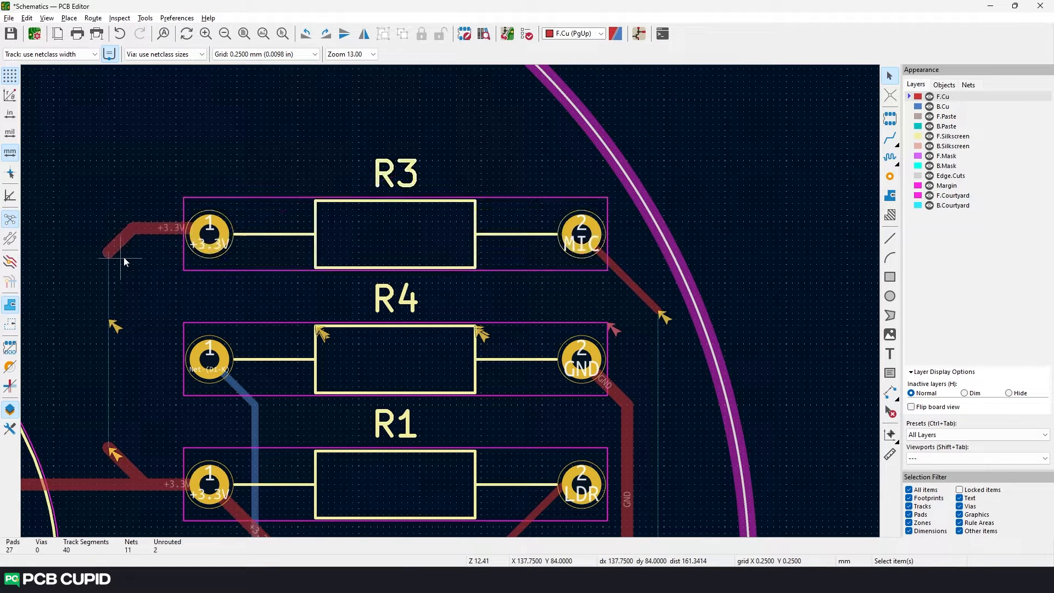
# - Rerun the design rules check, list the unconnected items and locate both ends of the missing +3.3V connection
pyautogui.click(528, 34)
pyautogui.click(801, 387)
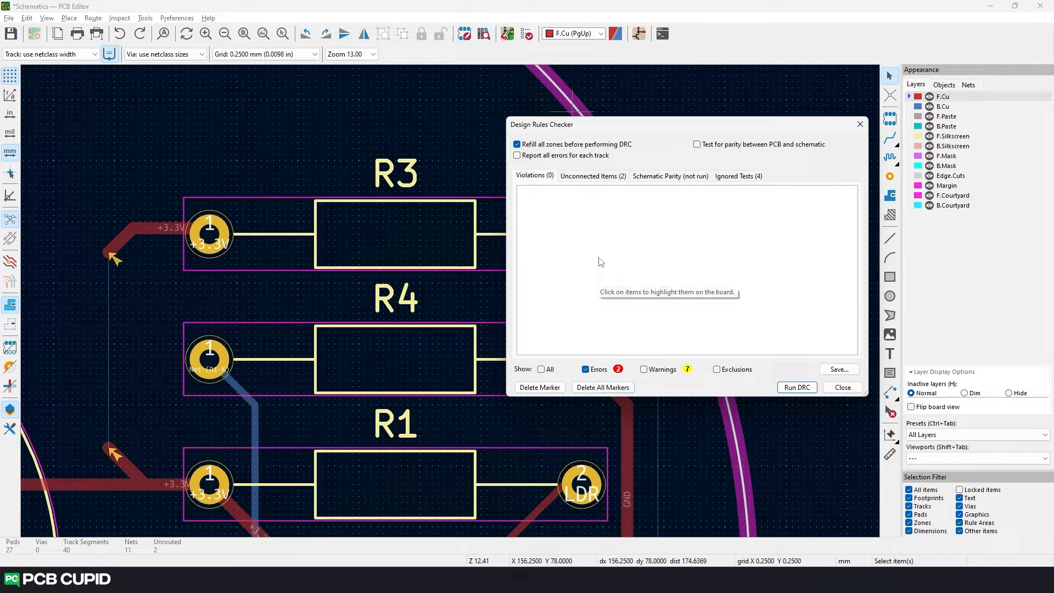
pyautogui.click(598, 177)
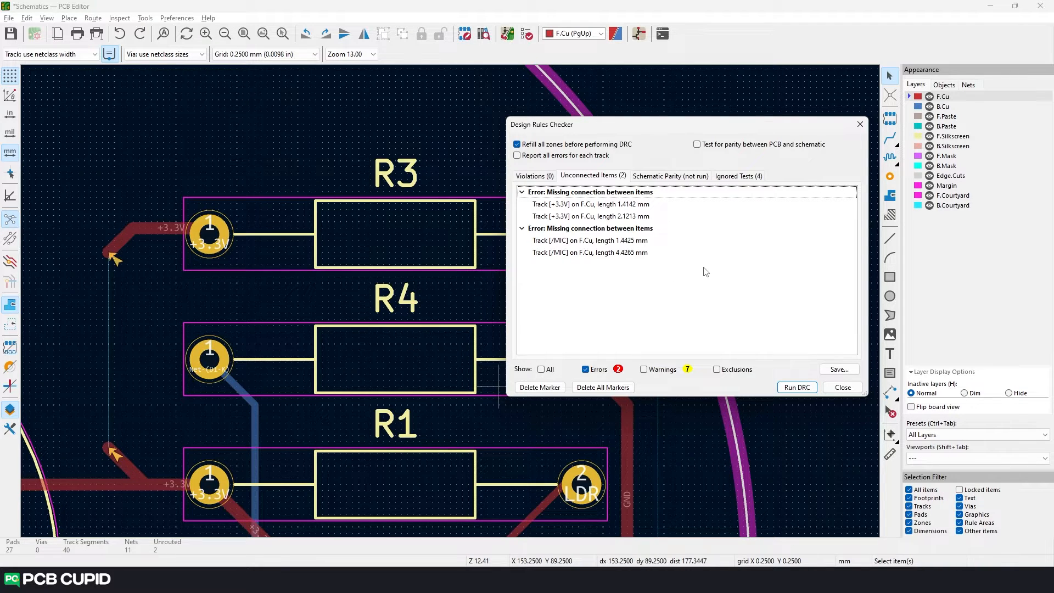
pyautogui.click(610, 205)
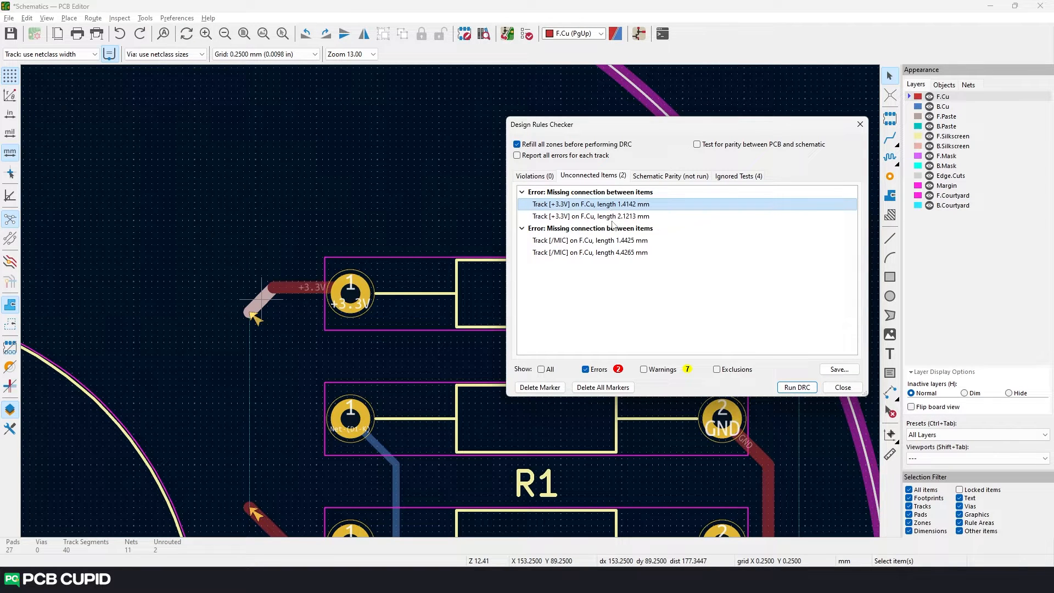
pyautogui.click(615, 218)
pyautogui.click(613, 205)
pyautogui.click(615, 216)
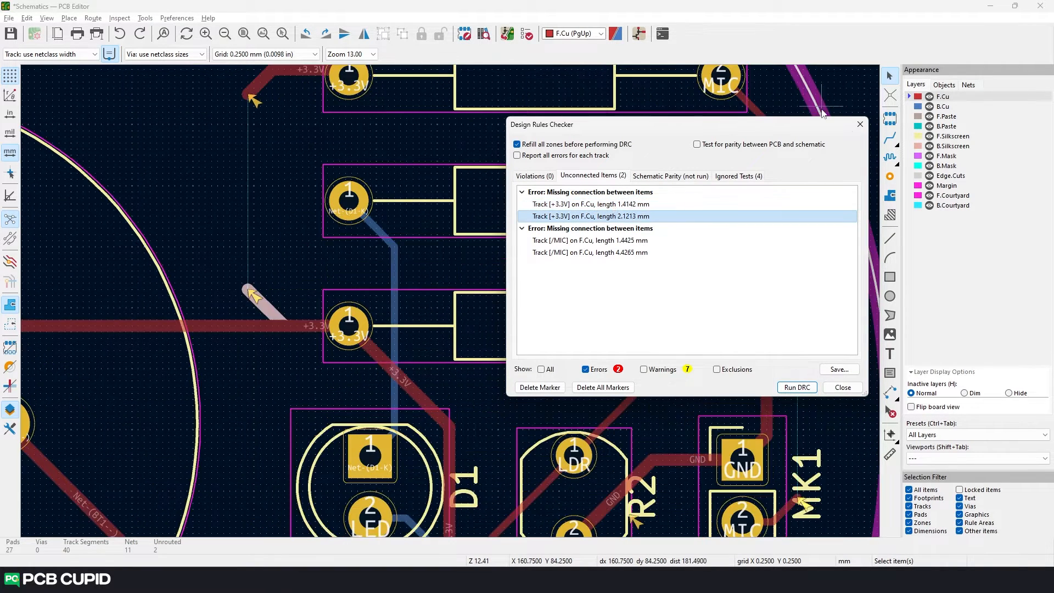
# - Route the missing vertical +3.3V track on F.Cu between the open track ends beside R3 and R1
pyautogui.press('Escape')
pyautogui.scroll(2, 227, 189)
pyautogui.scroll(-2, 450, 301)
pyautogui.moveTo(450, 301); pyautogui.dragTo(363, 298, button='middle')
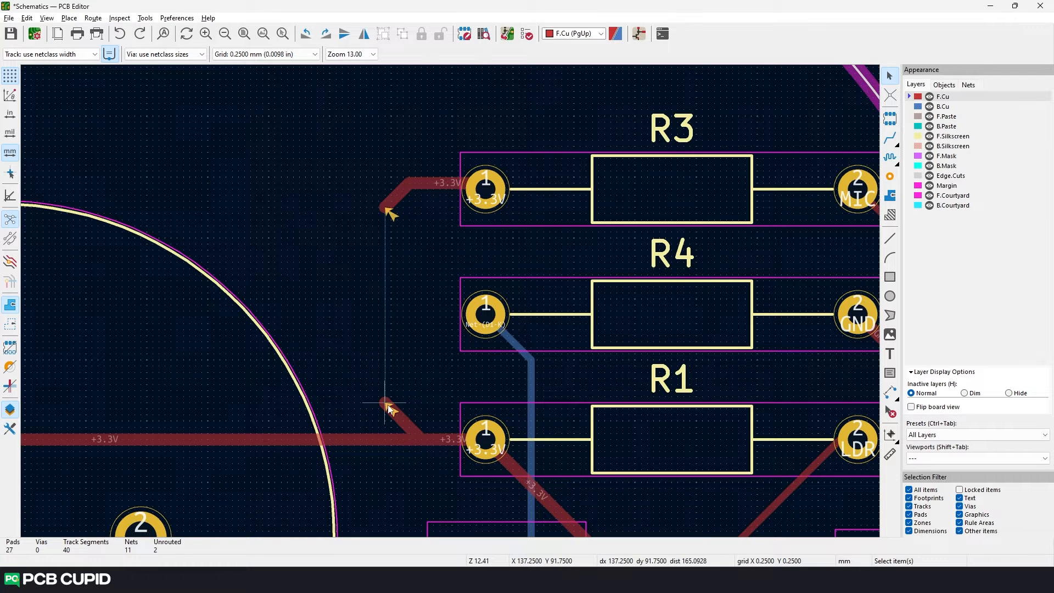
pyautogui.press('x')
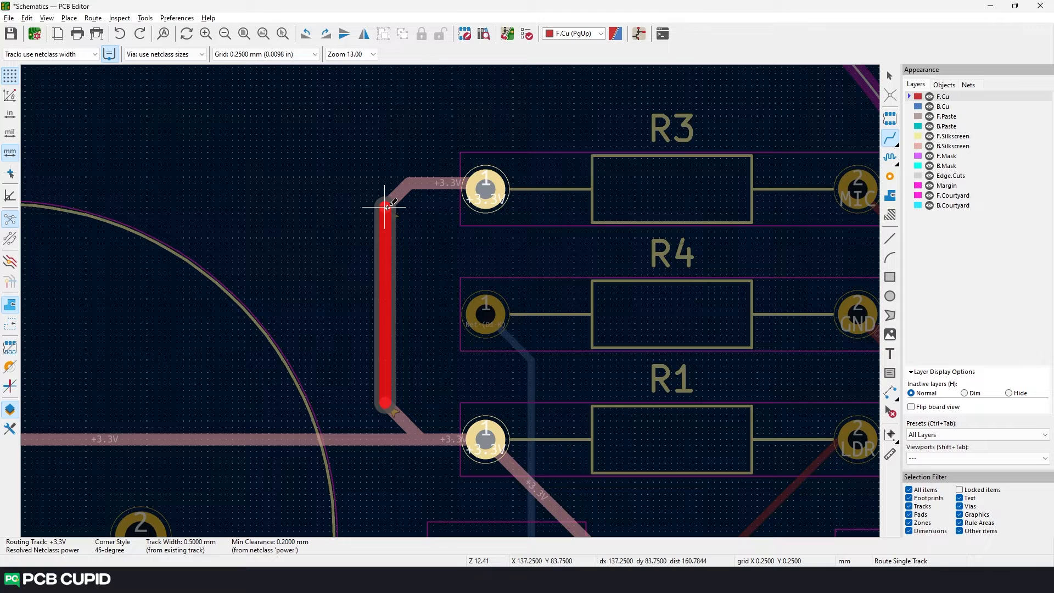
pyautogui.click(387, 207)
# - Rerun the design rules check, list the remaining unconnected items and move the checker off the resistors
pyautogui.click(526, 34)
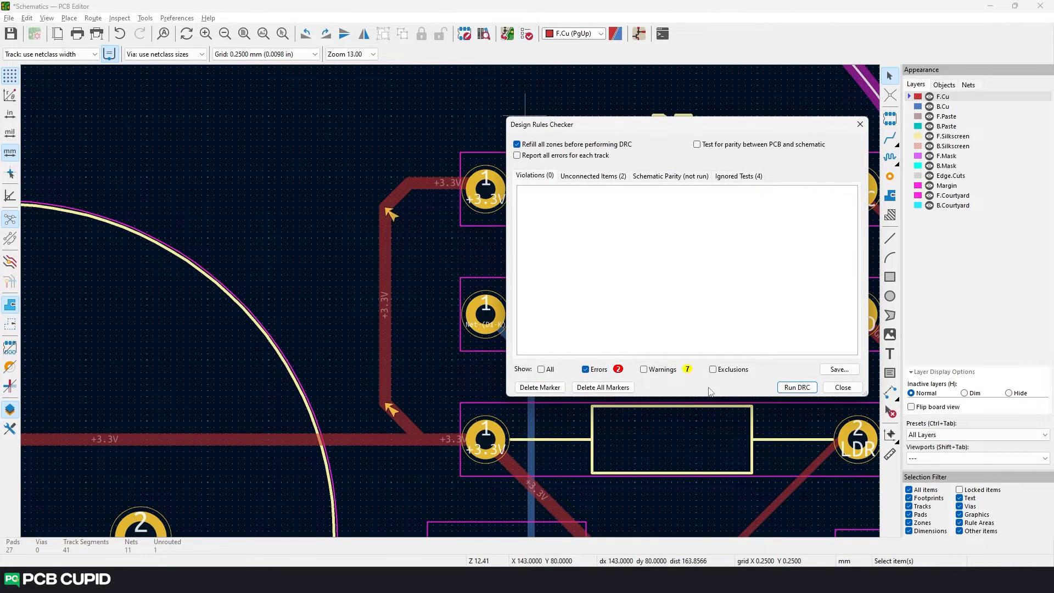
pyautogui.click(797, 387)
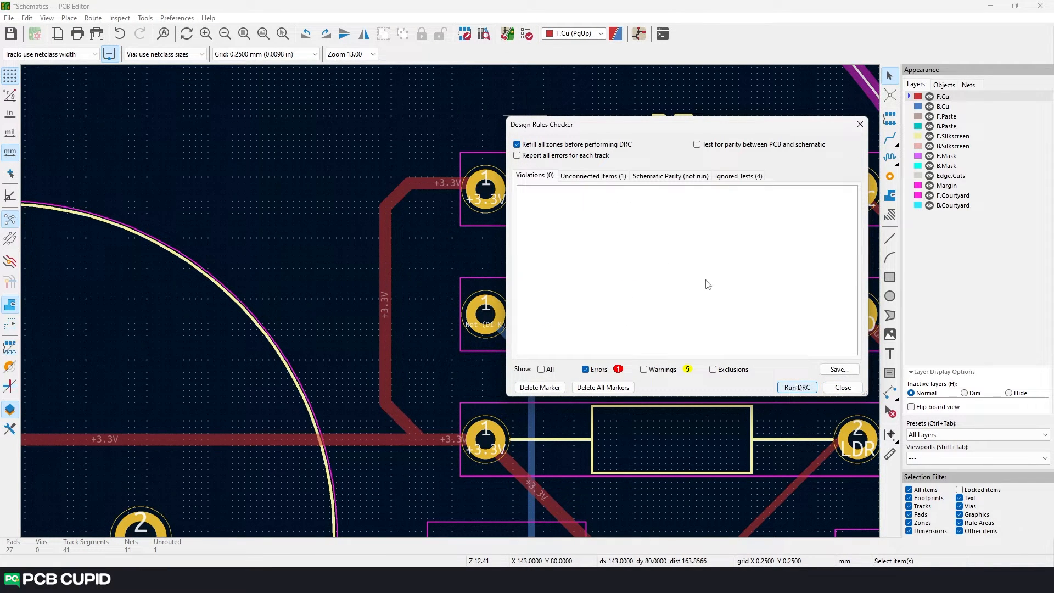
pyautogui.click(612, 177)
pyautogui.moveTo(647, 129); pyautogui.dragTo(442, 133)
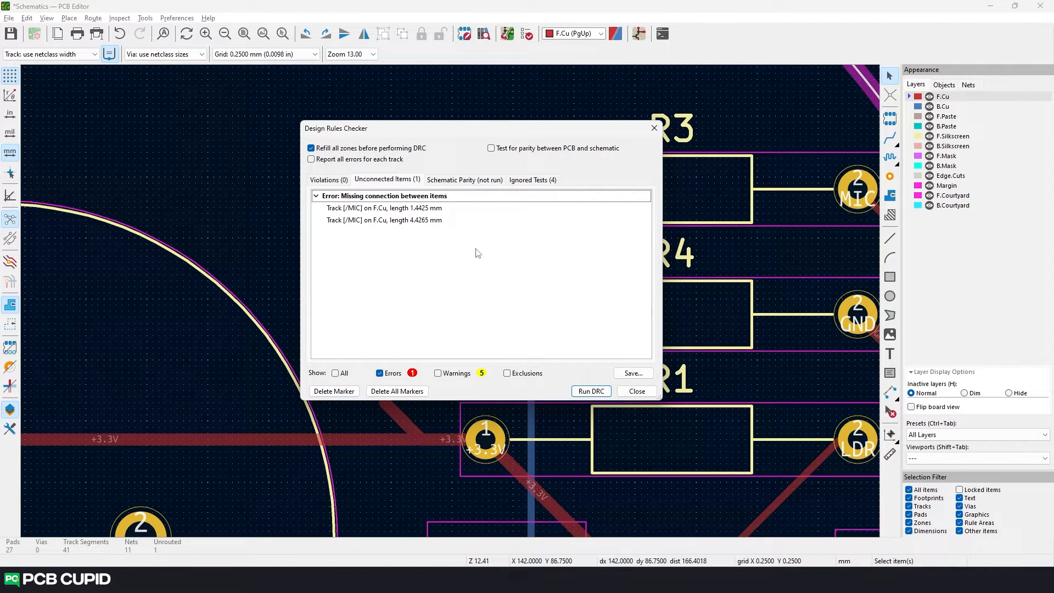
# - Locate the unconnected /MIC track and route it on F.Cu from MK1 up to R3's open track end
pyautogui.click(387, 208)
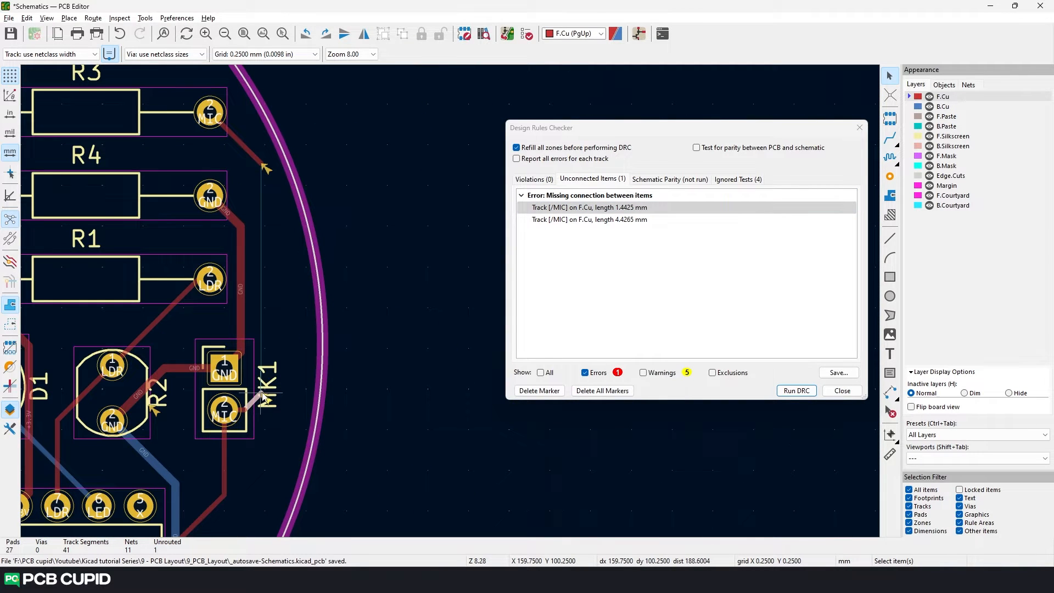
pyautogui.press('x')
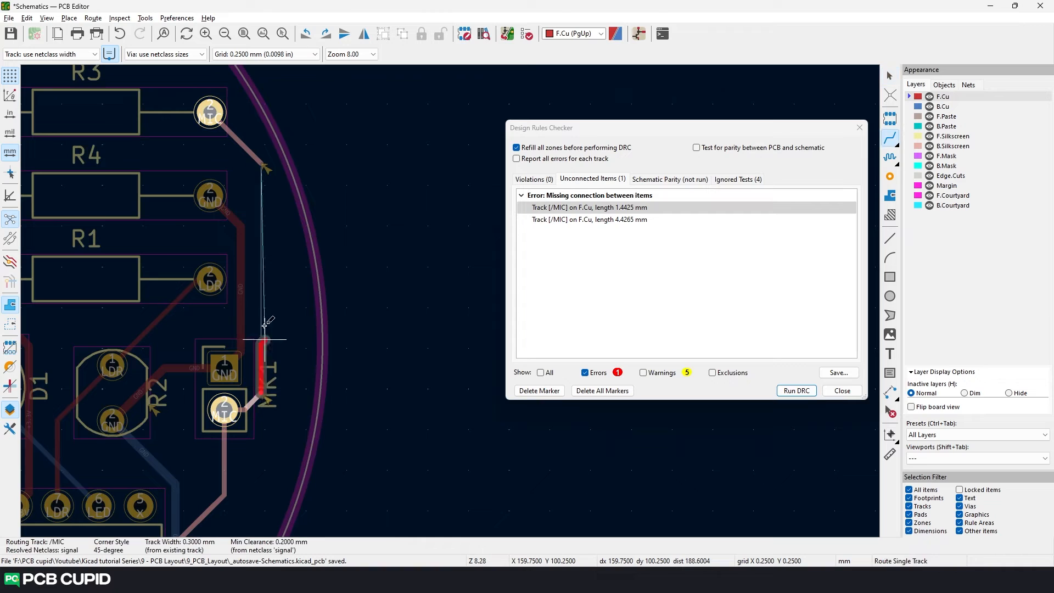
pyautogui.click(264, 166)
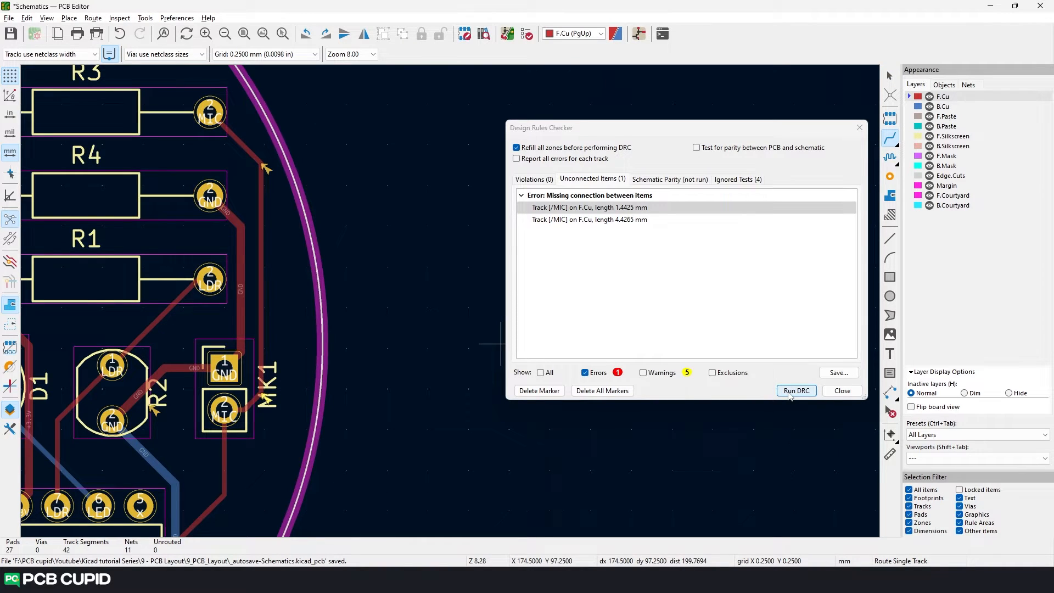
# - Rerun the design rules check, include warnings in the violations list and examine the marked areas on the board
pyautogui.click(796, 391)
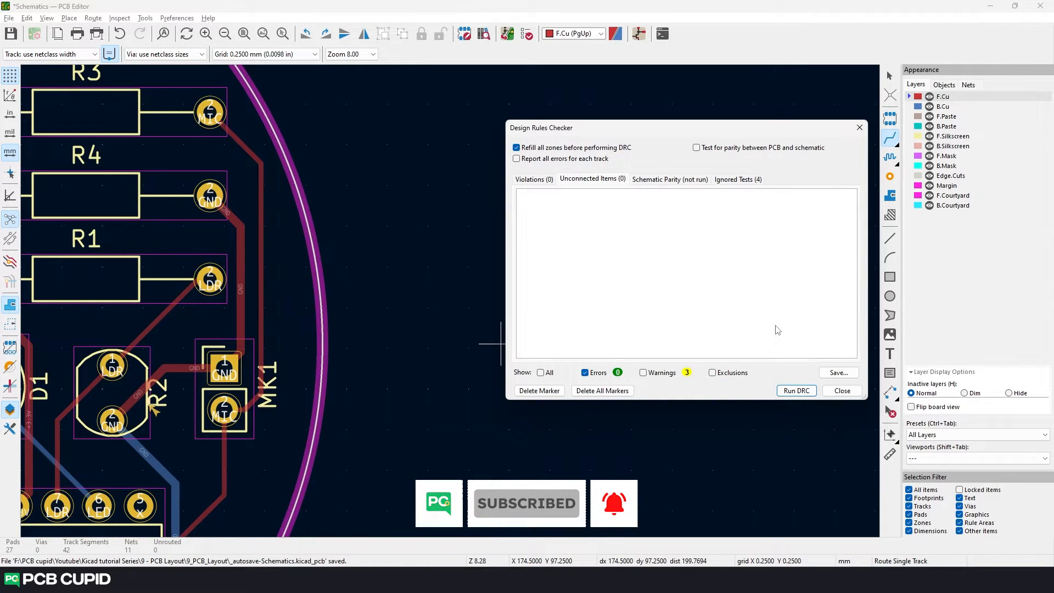
pyautogui.click(642, 372)
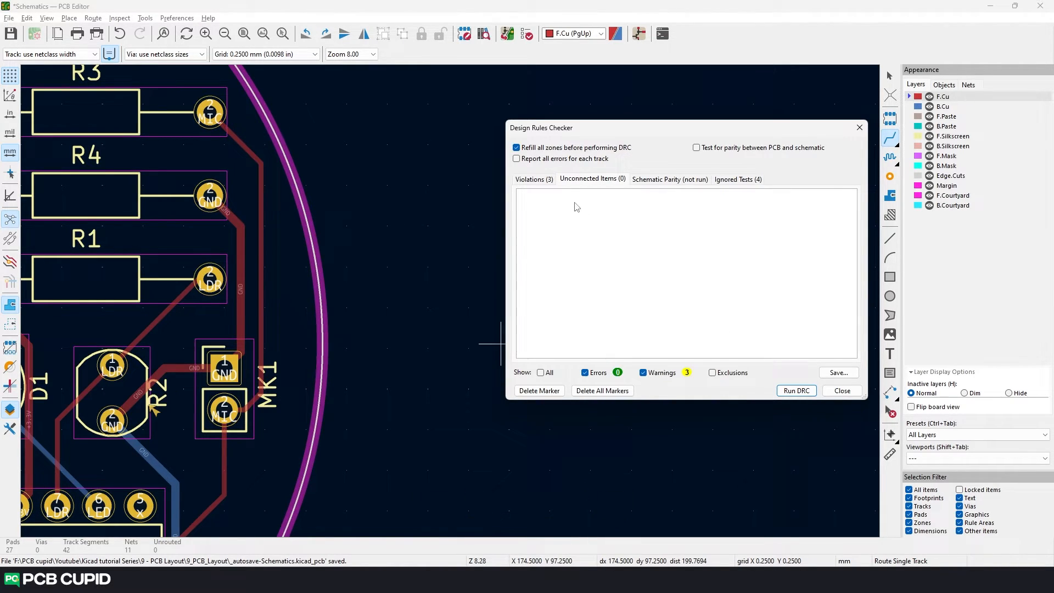
pyautogui.click(544, 179)
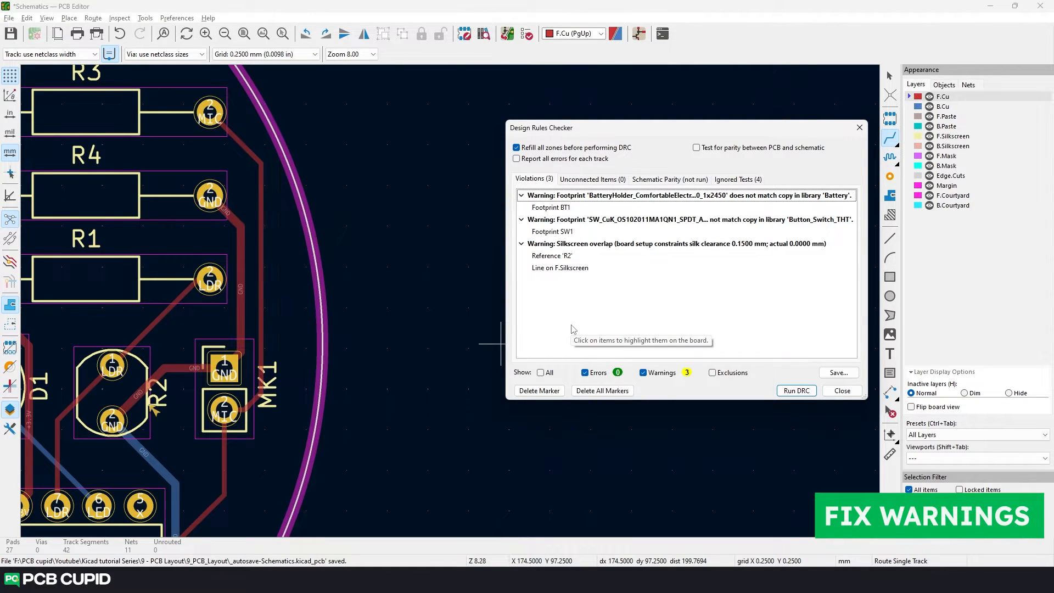
pyautogui.scroll(-2, 167, 343)
pyautogui.moveTo(471, 280); pyautogui.dragTo(352, 368, button='middle')
pyautogui.scroll(1, 310, 298)
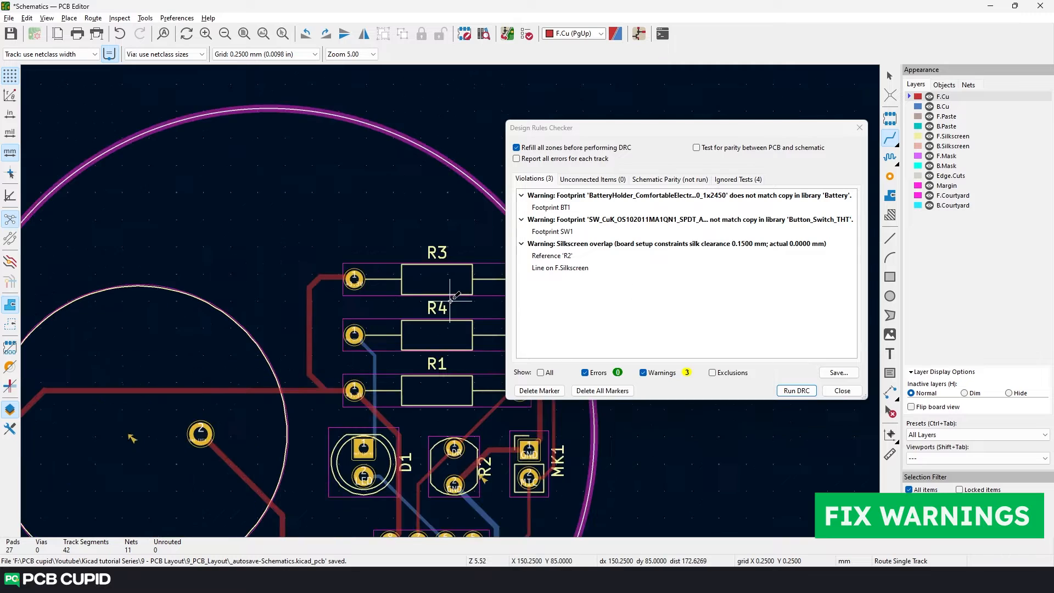
pyautogui.moveTo(450, 301); pyautogui.dragTo(355, 313, button='middle')
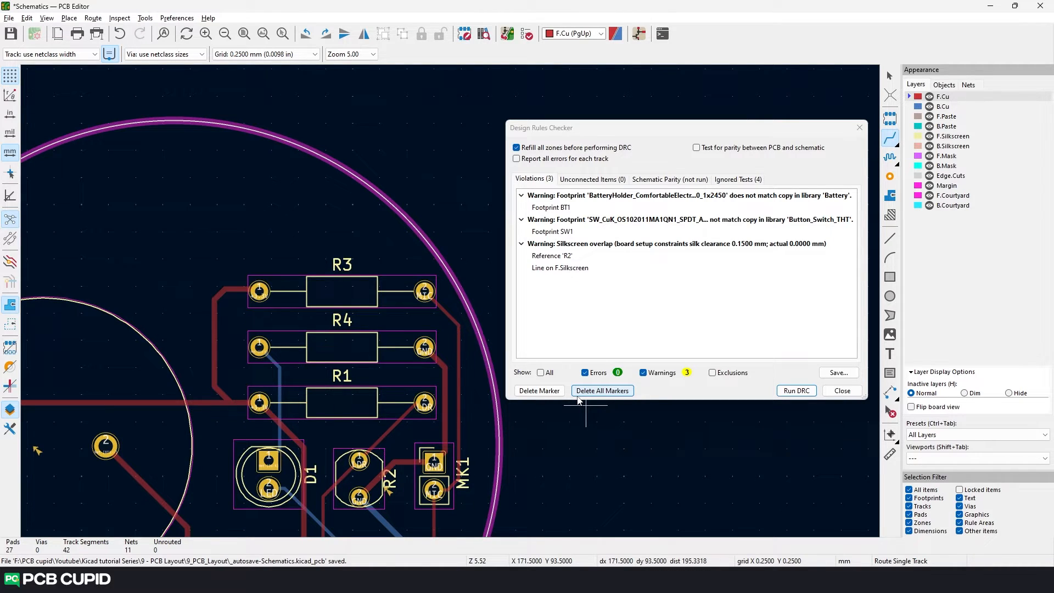
# - Close the design rules checker and update battery holder BT1's footprint from the library
pyautogui.click(860, 127)
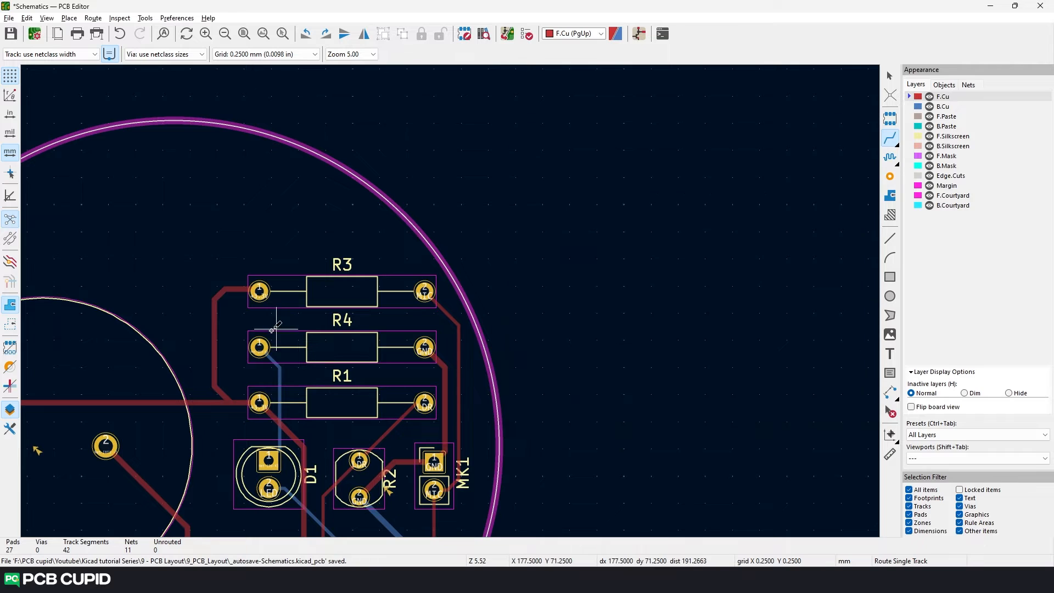
pyautogui.moveTo(233, 373); pyautogui.dragTo(477, 204, button='middle')
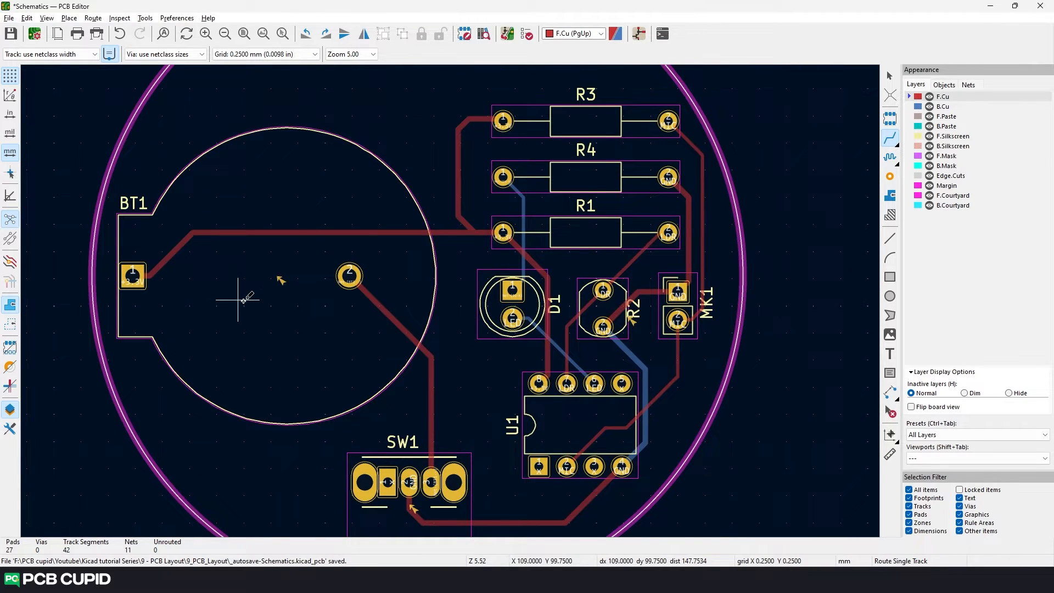
pyautogui.press('Escape')
pyautogui.click(205, 302)
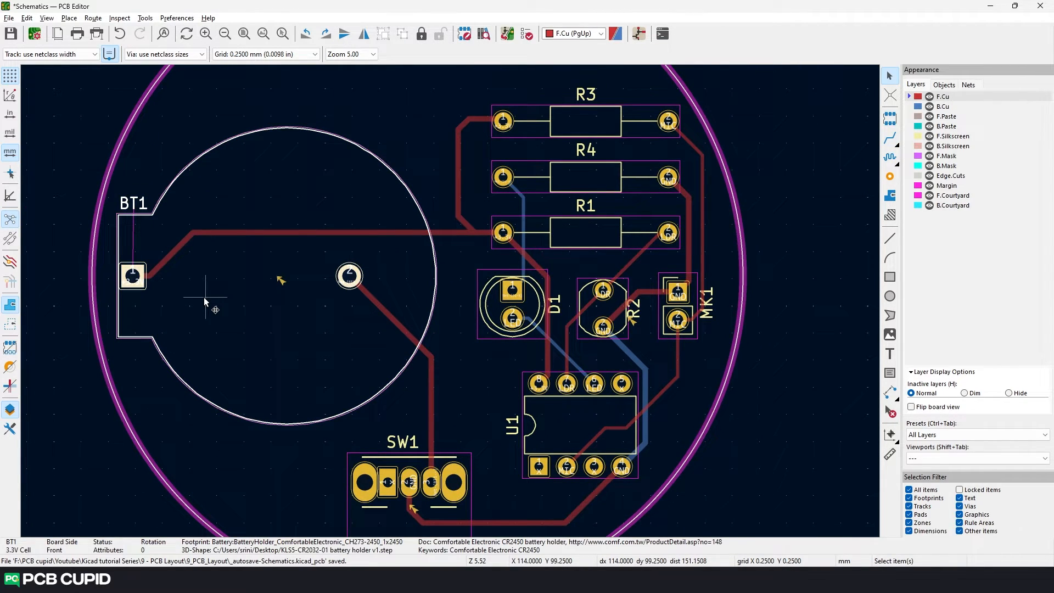
pyautogui.rightClick(205, 301)
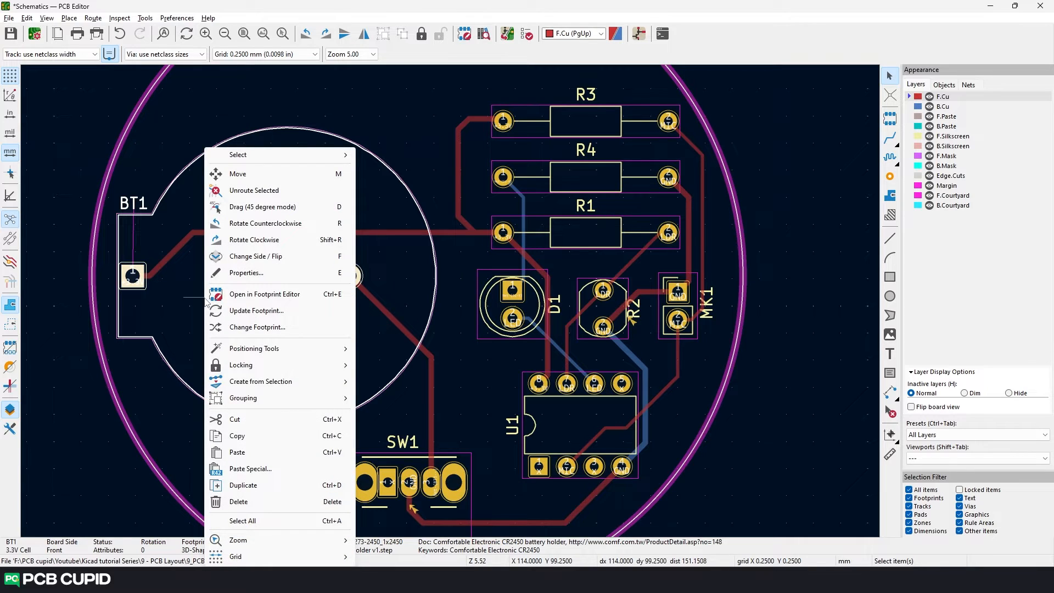
pyautogui.click(268, 311)
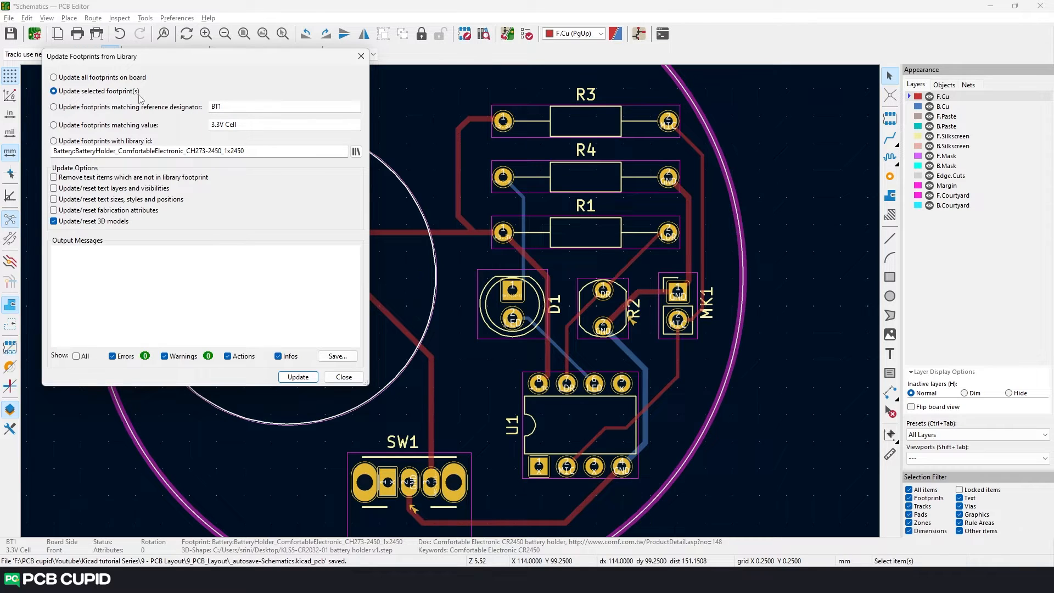
pyautogui.click(305, 379)
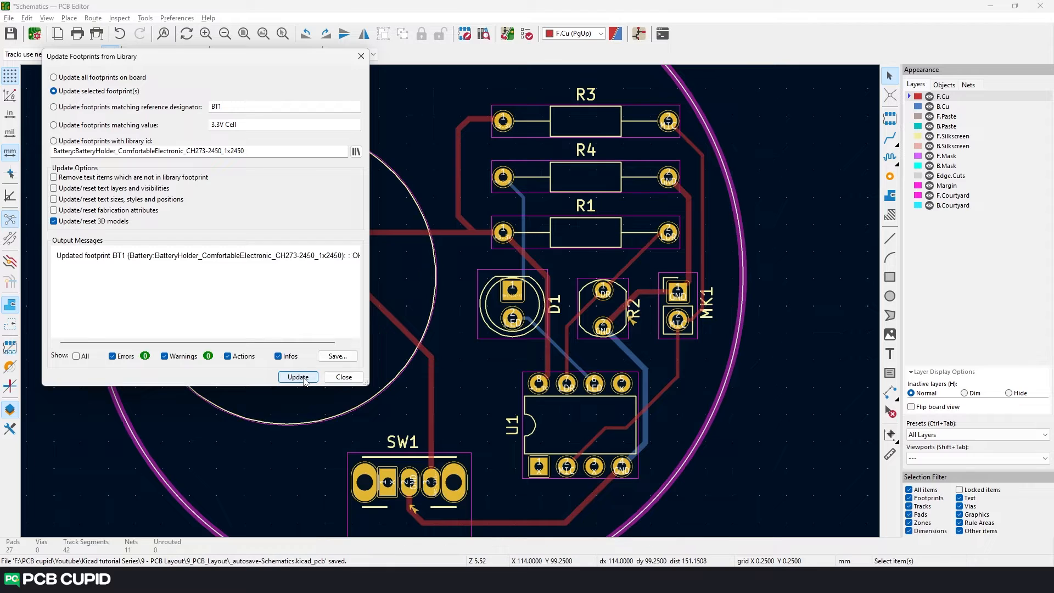
pyautogui.click(337, 378)
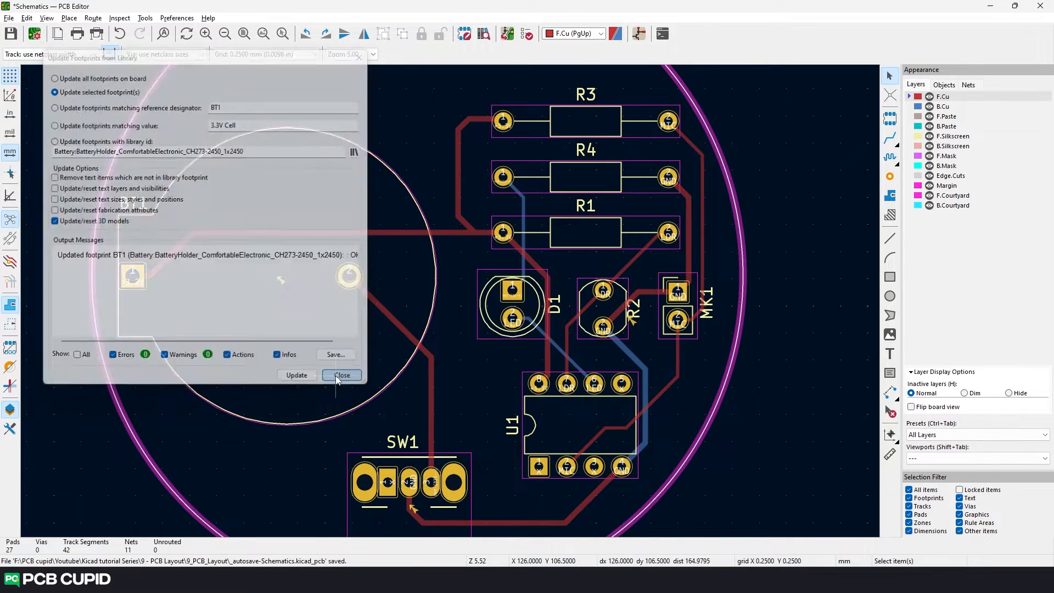
# - Rerun the design rules check and locate the SW1 footprint mismatch warning on the board
pyautogui.click(528, 36)
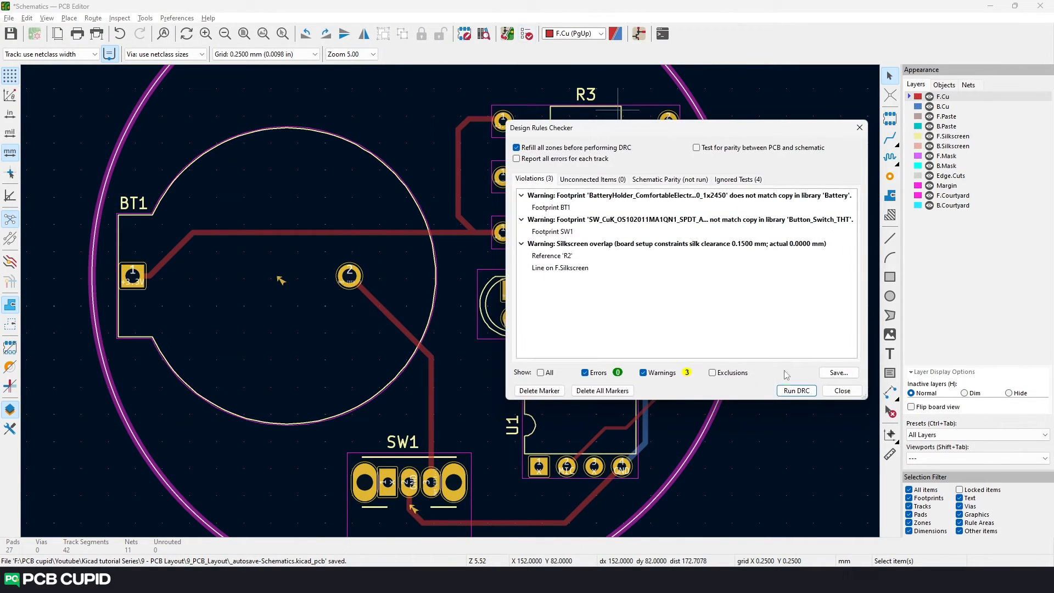
pyautogui.click(795, 392)
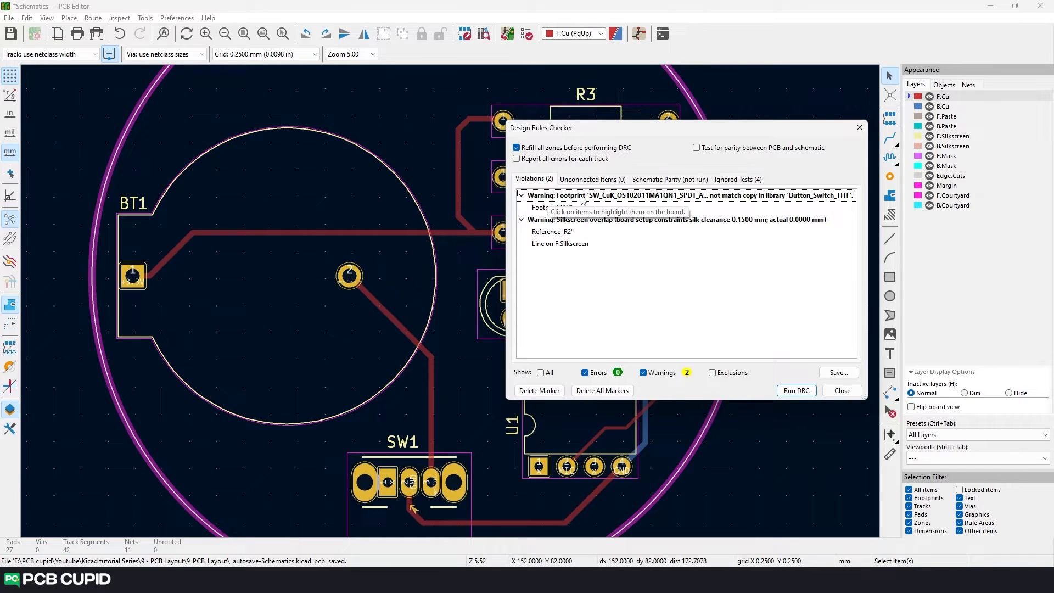
pyautogui.click(583, 197)
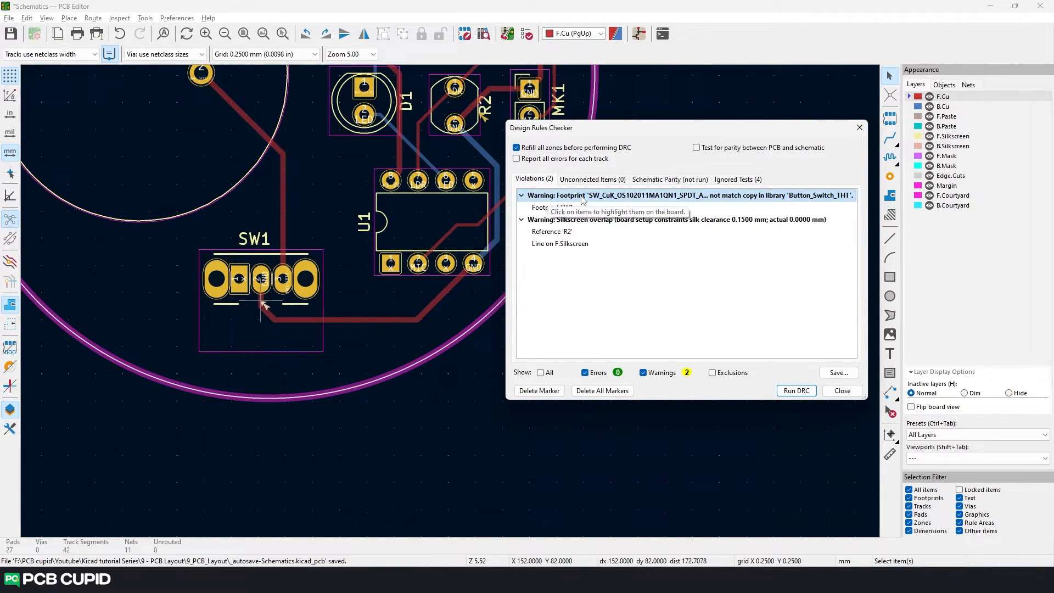
# - Update slide switch SW1's footprint from the library
pyautogui.click(257, 300)
pyautogui.rightClick(248, 300)
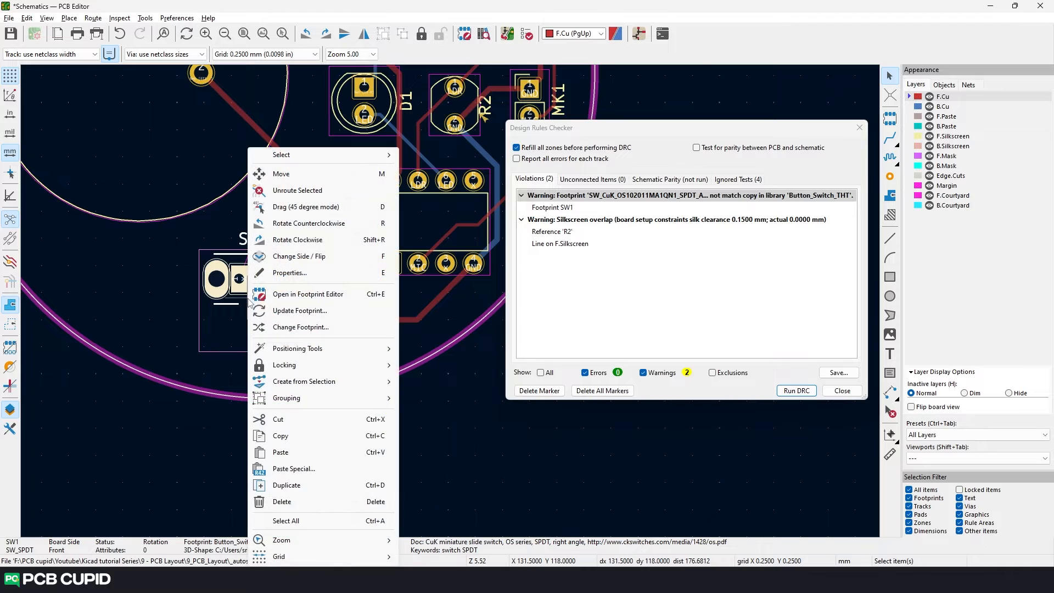
pyautogui.click(300, 310)
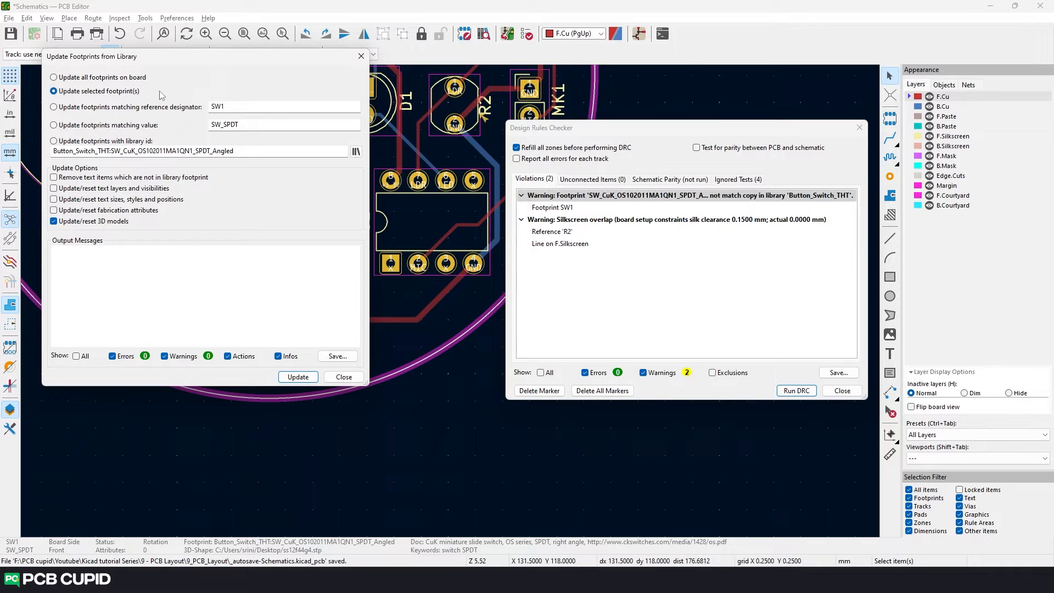
pyautogui.click(297, 377)
pyautogui.click(343, 377)
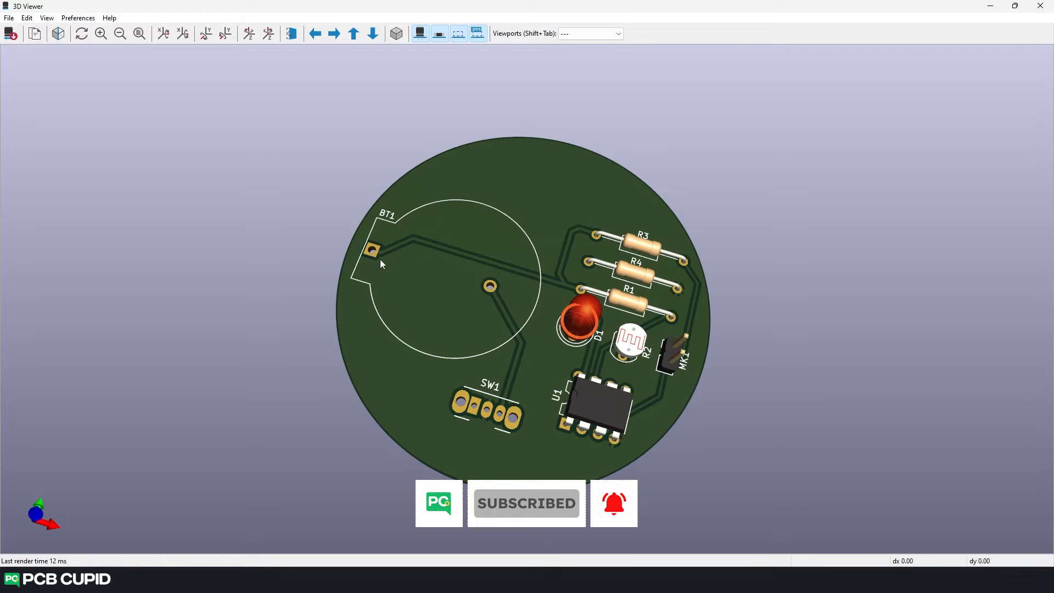
# - Rotate the board in the 3D viewer and toggle the display of the through-hole component models
pyautogui.moveTo(380, 259); pyautogui.dragTo(427, 305)
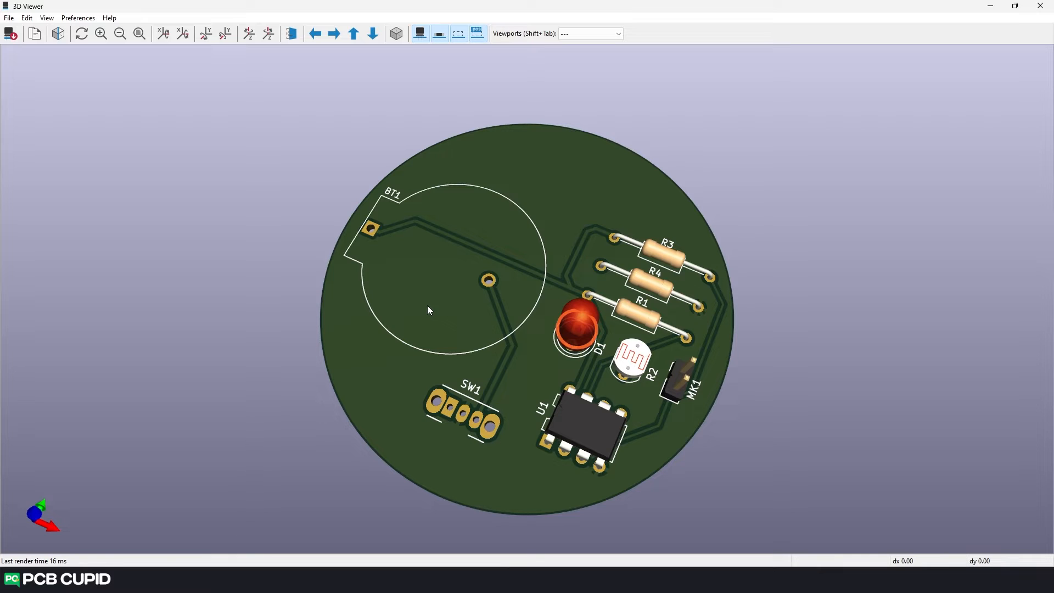
pyautogui.click(420, 35)
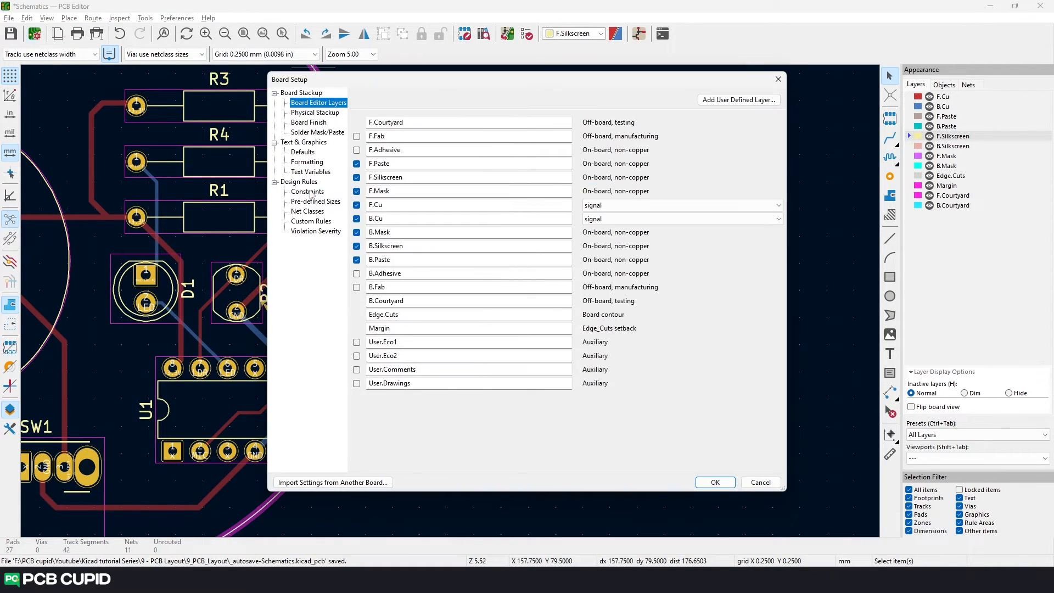
# - Check the silkscreen minimum item clearance in the board setup constraints and locate the silkscreen overlap warning on the board
pyautogui.click(310, 192)
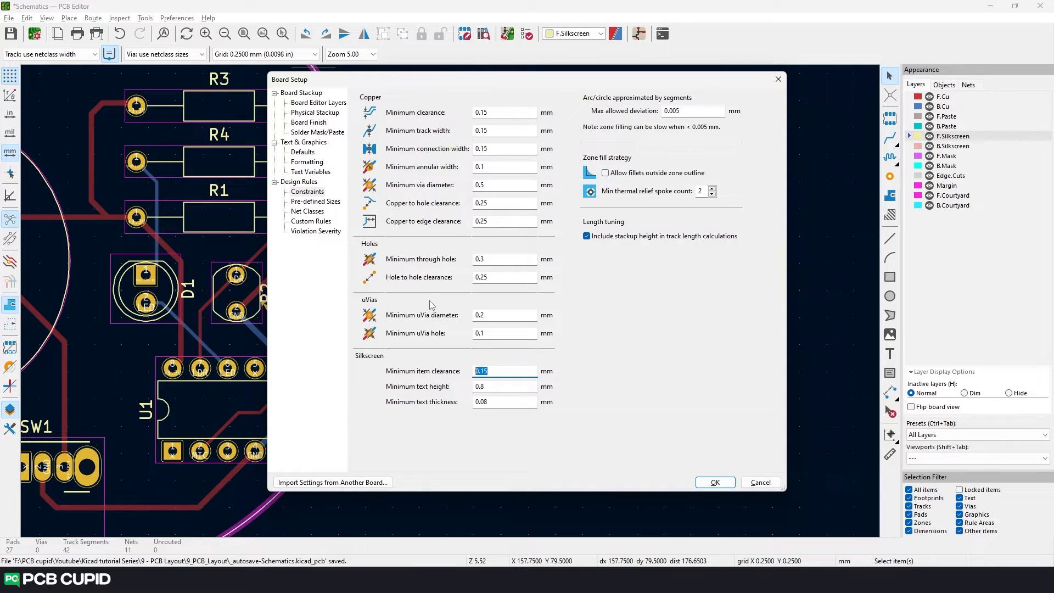
pyautogui.click(778, 79)
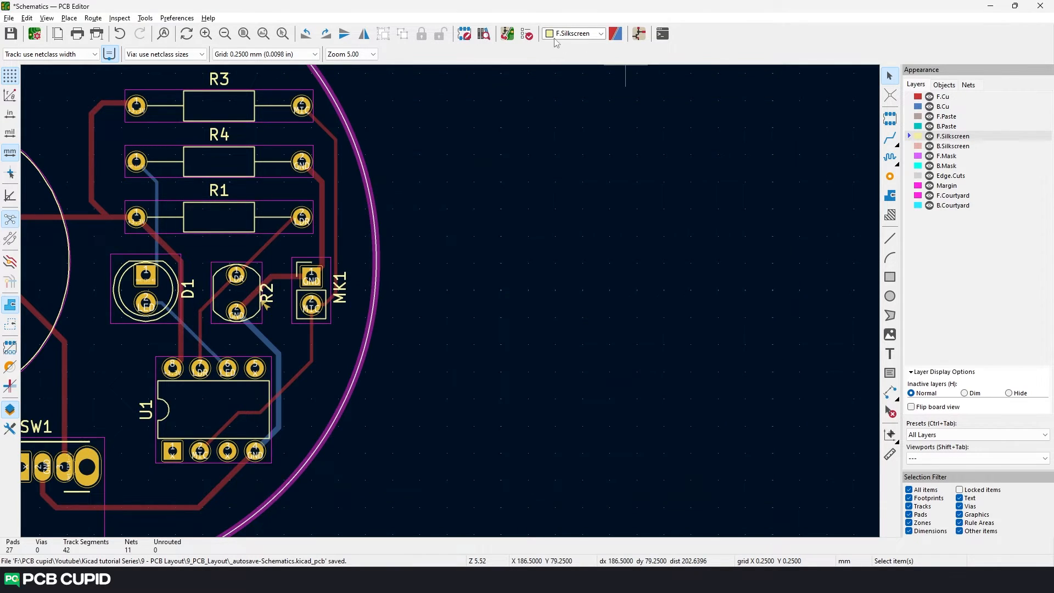
pyautogui.click(526, 34)
pyautogui.click(777, 196)
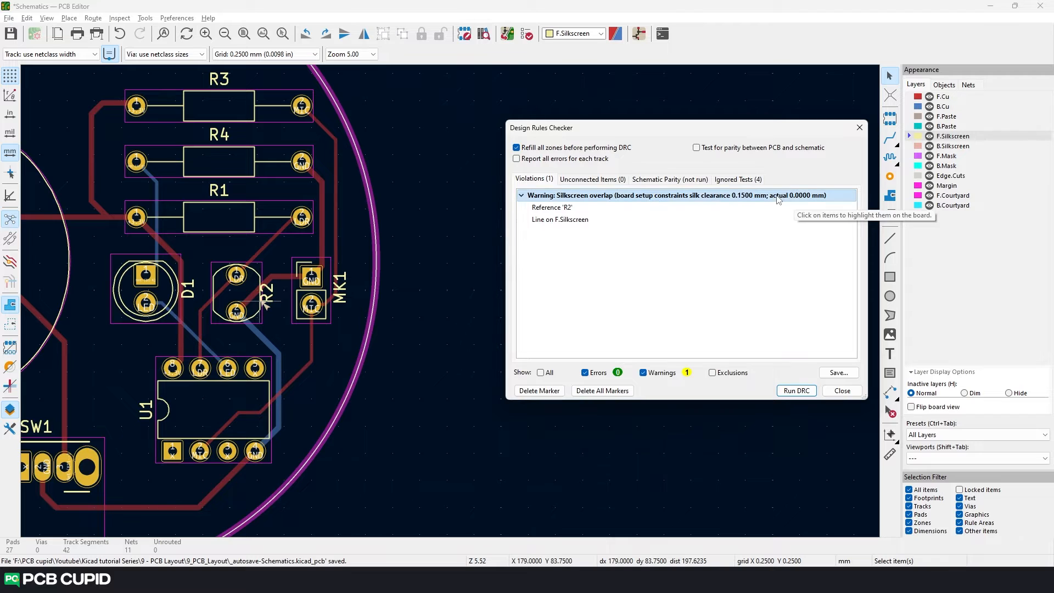
# - Move the R2 reference text clear of the component's silkscreen outline, into the gap before MK1
pyautogui.click(860, 128)
pyautogui.scroll(4, 196, 295)
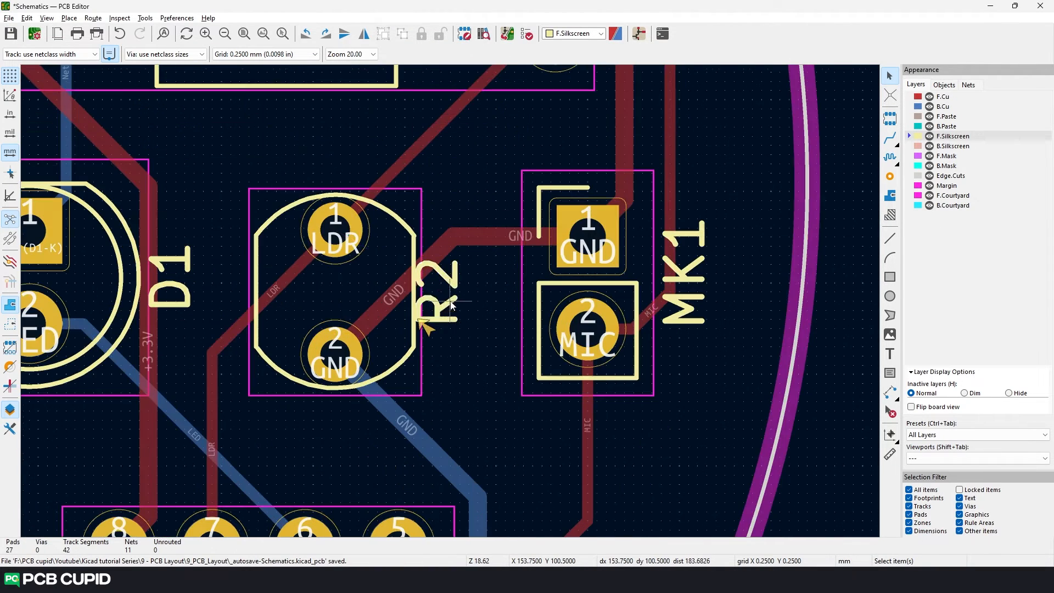
pyautogui.click(444, 312)
pyautogui.press('m')
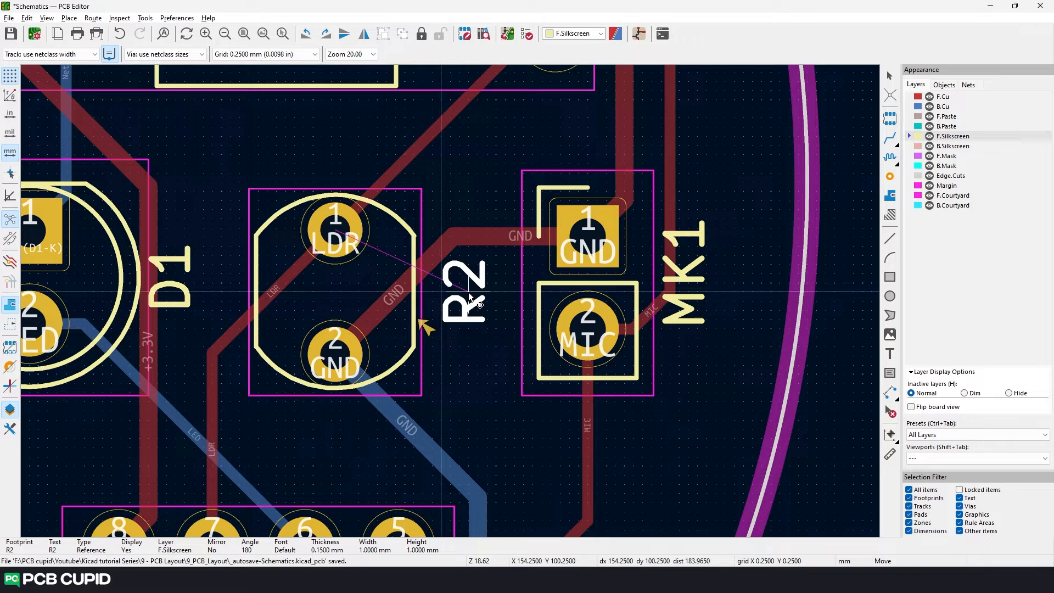
pyautogui.click(470, 297)
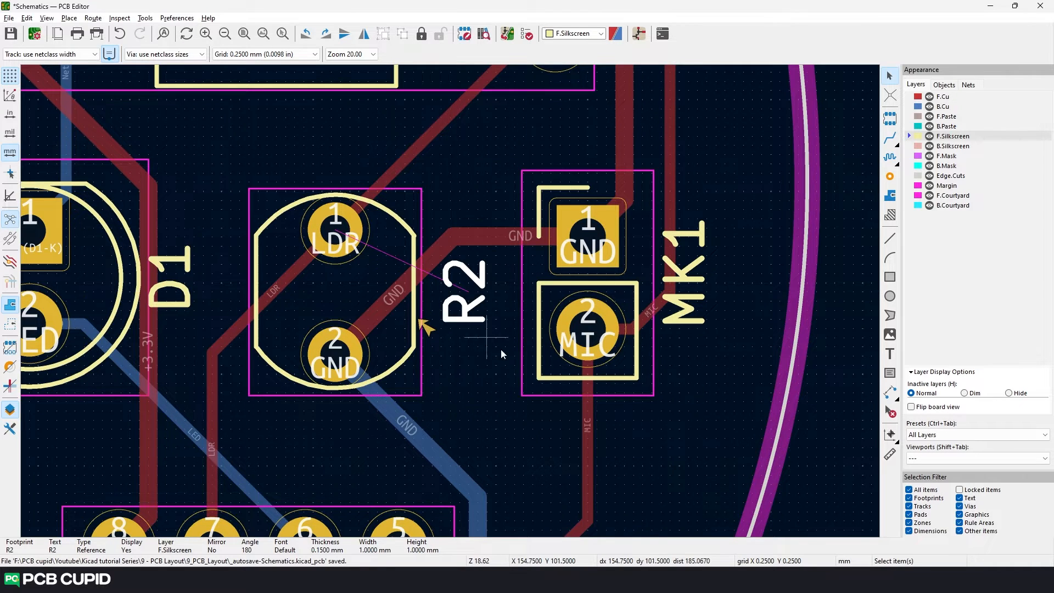
# - Rerun the design rules check on the board and close the checker
pyautogui.click(527, 34)
pyautogui.click(797, 391)
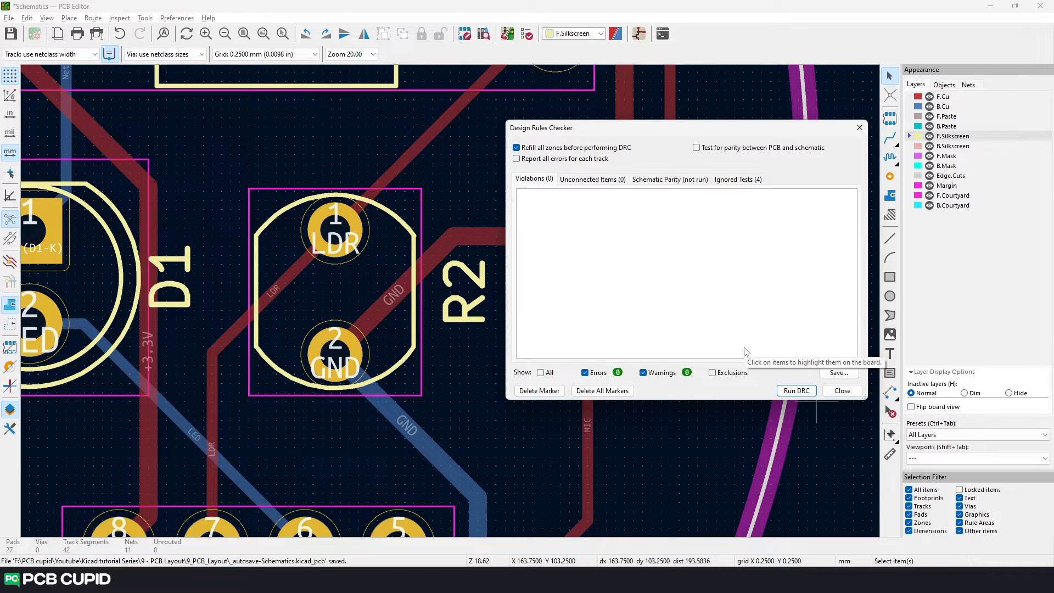
pyautogui.click(859, 128)
# - Start a solid filled copper zone on F.Cu and B.Cu, assigned to the GND net
pyautogui.scroll(-9, 480, 317)
pyautogui.click(943, 96)
pyautogui.click(889, 196)
pyautogui.click(283, 196)
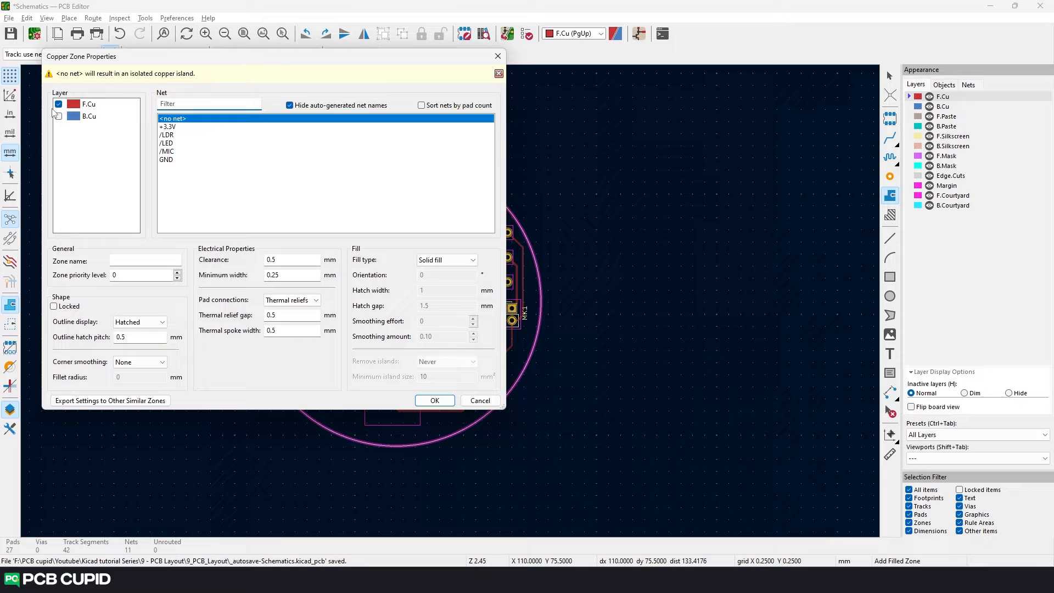
pyautogui.click(165, 159)
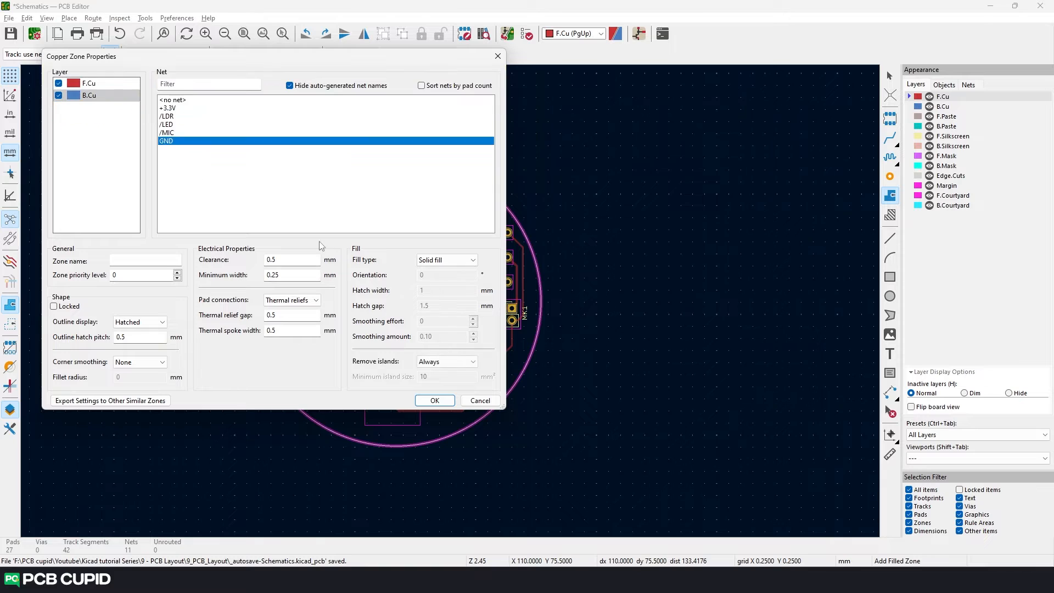
pyautogui.click(434, 400)
# - Draw the zone outline as a closed polygon just outside the circular board edge, enclosing the whole board
pyautogui.click(340, 157)
pyautogui.click(438, 144)
pyautogui.click(516, 206)
pyautogui.click(551, 295)
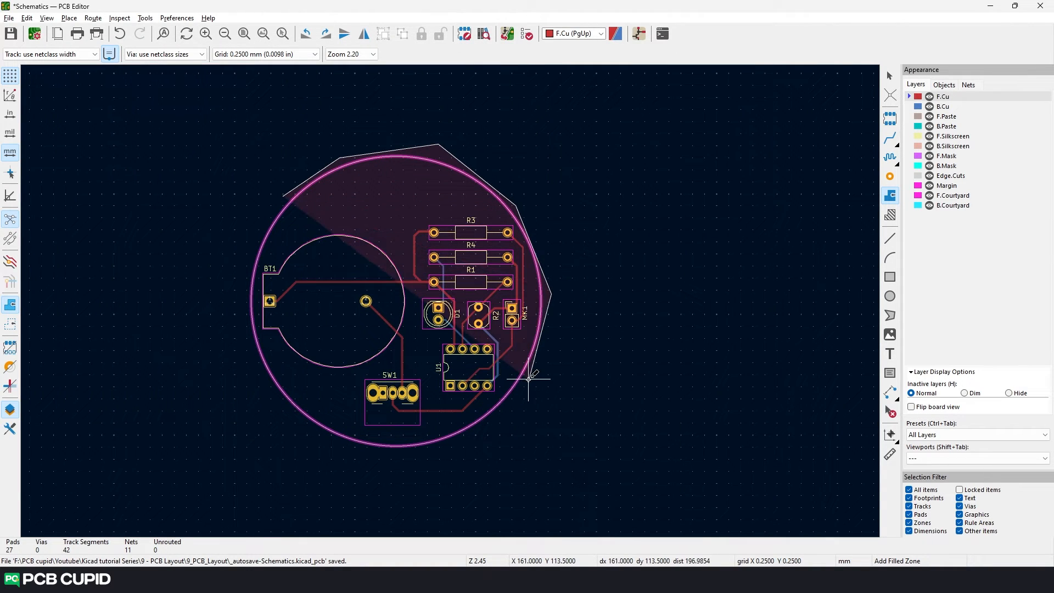
pyautogui.click(530, 380)
pyautogui.click(471, 438)
pyautogui.click(374, 454)
pyautogui.click(303, 424)
pyautogui.click(248, 351)
pyautogui.click(249, 253)
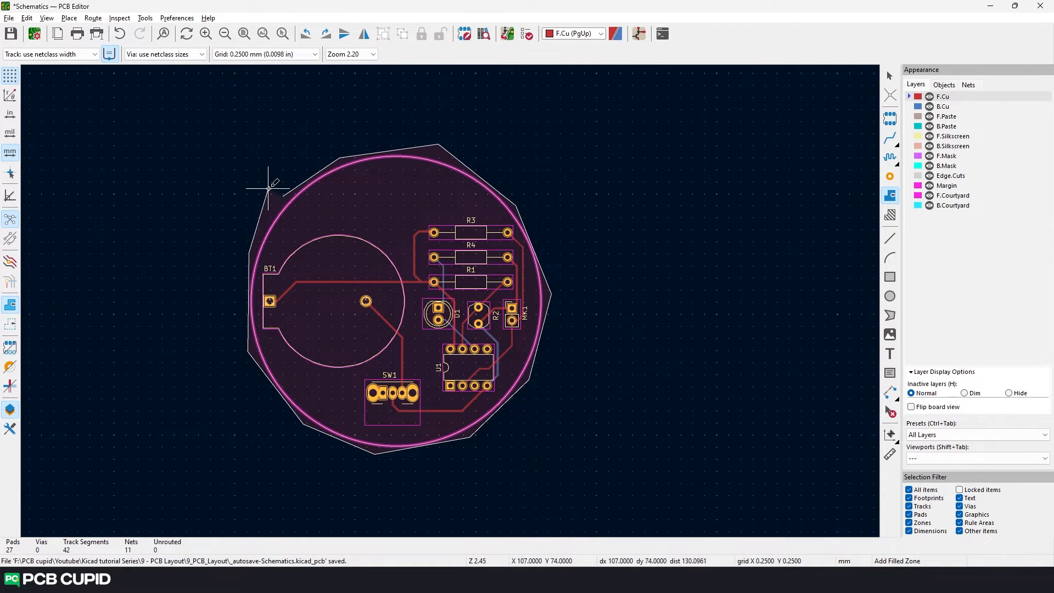
pyautogui.doubleClick(276, 203)
# - Reapply the new GND zone's properties so that its copper is filled
pyautogui.press('Escape')
pyautogui.press('e')
pyautogui.click(435, 400)
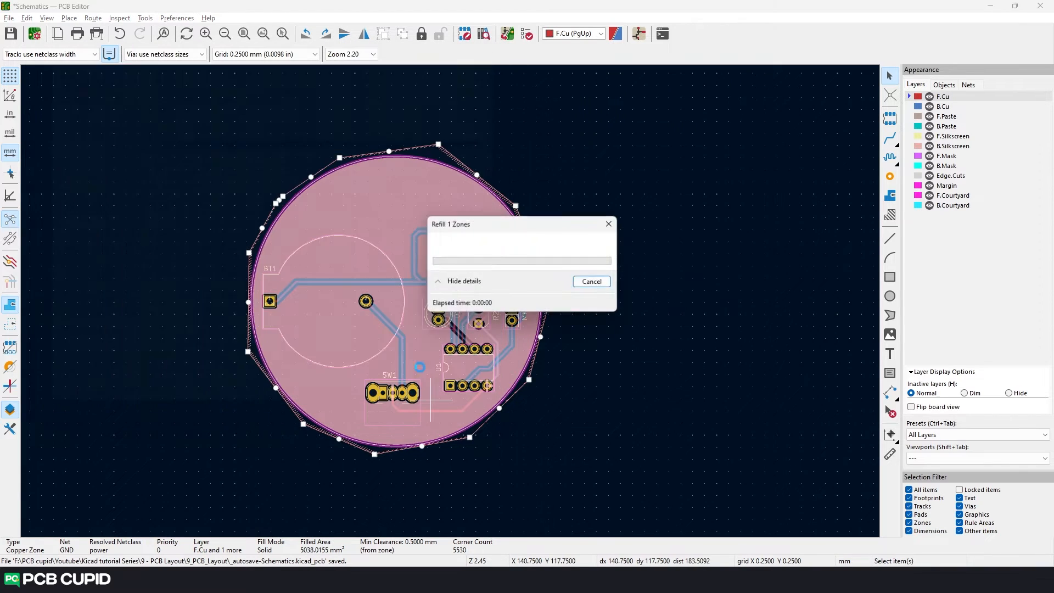
# - Inspect the filled GND zone up close and view the board in the 3D viewer
pyautogui.scroll(2, 414, 280)
pyautogui.scroll(-2, 450, 302)
pyautogui.hotkey('alt', '3')
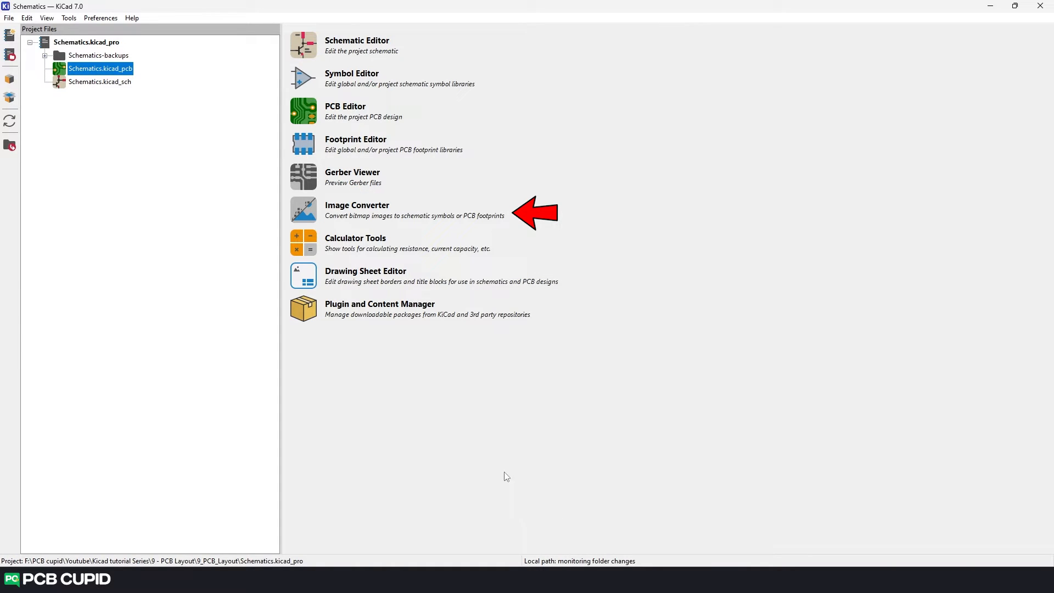
# - Open the Image Converter from the KiCad project manager and load the PCB-Cupid logo image PCB-Cupid-logo-Design_logo_JPG_300722_V1
pyautogui.click(304, 218)
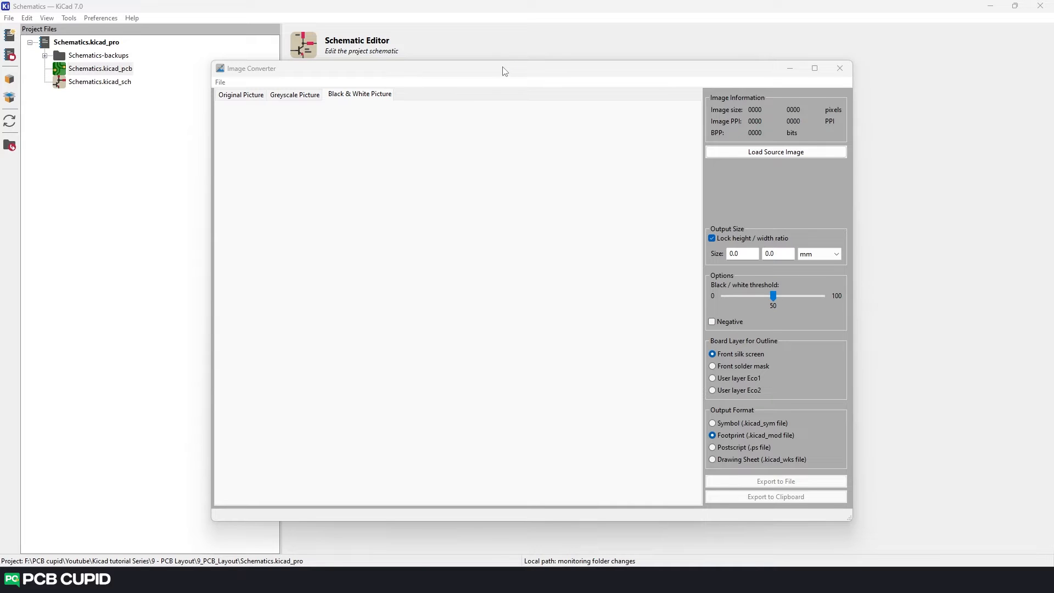
pyautogui.click(551, 75)
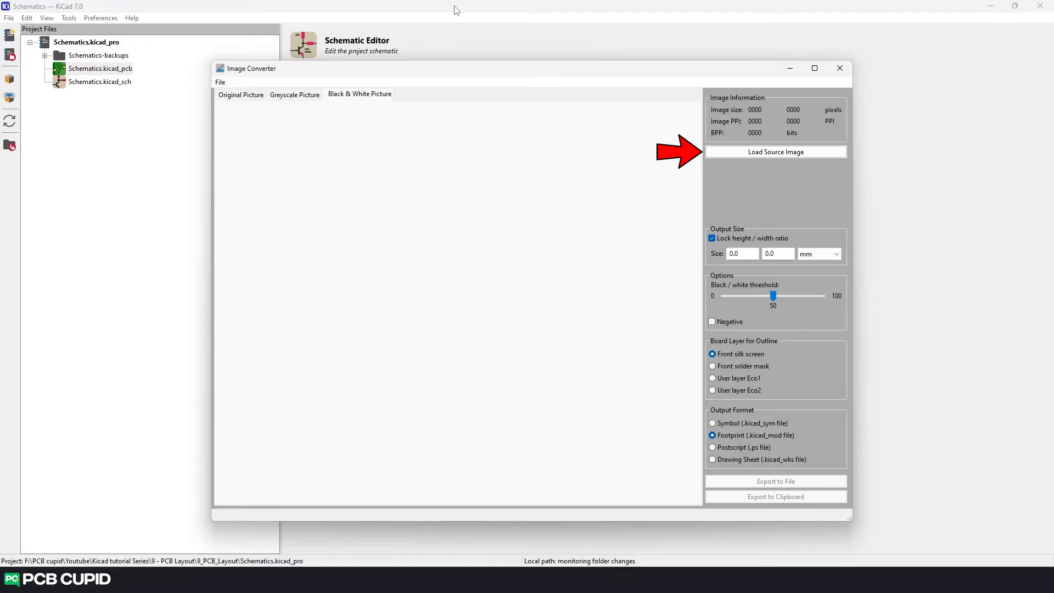
pyautogui.click(810, 153)
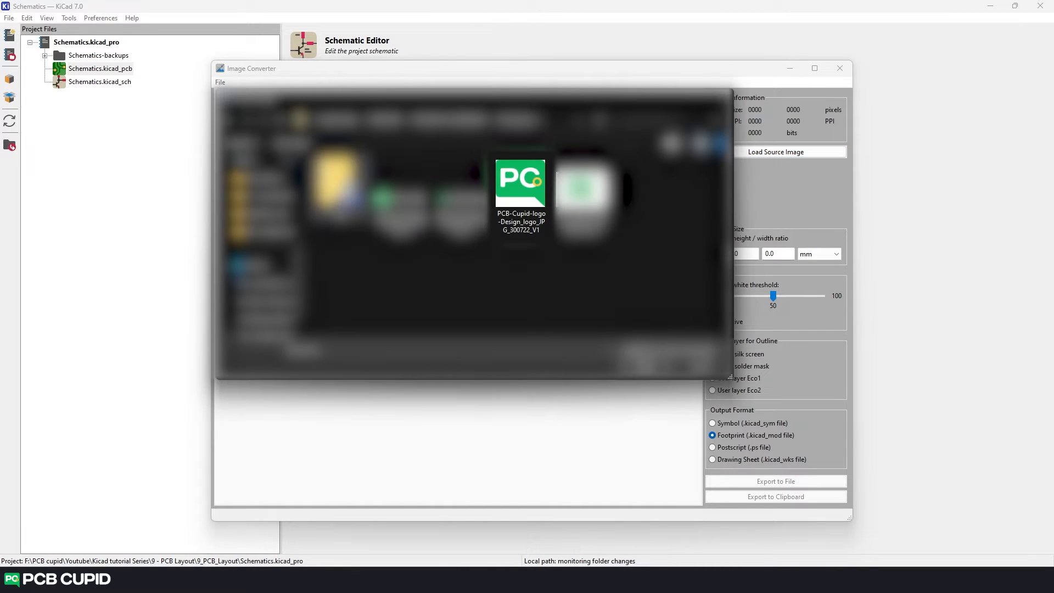
pyautogui.click(545, 198)
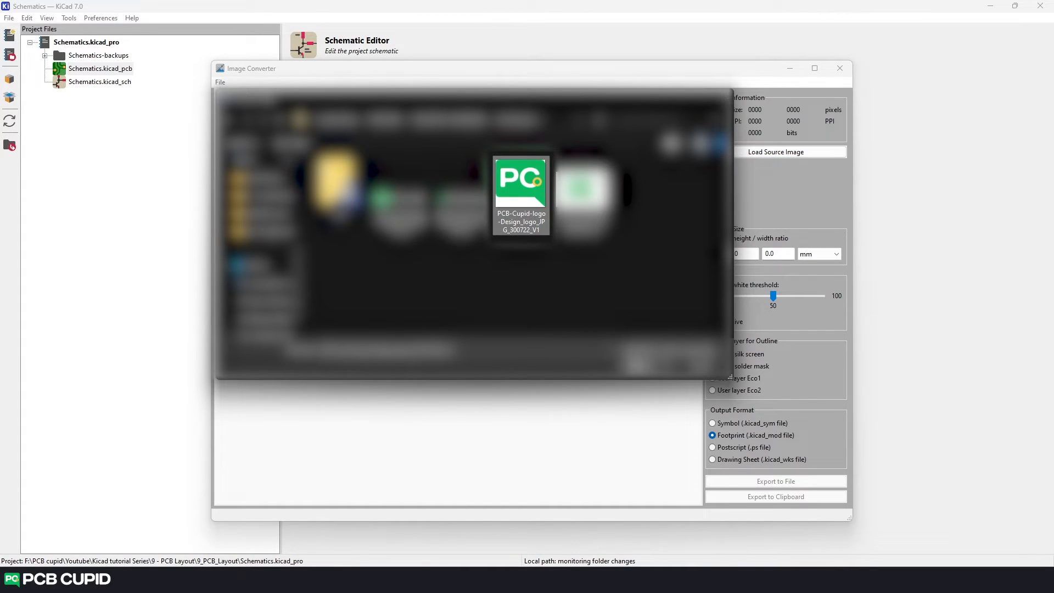
pyautogui.click(642, 375)
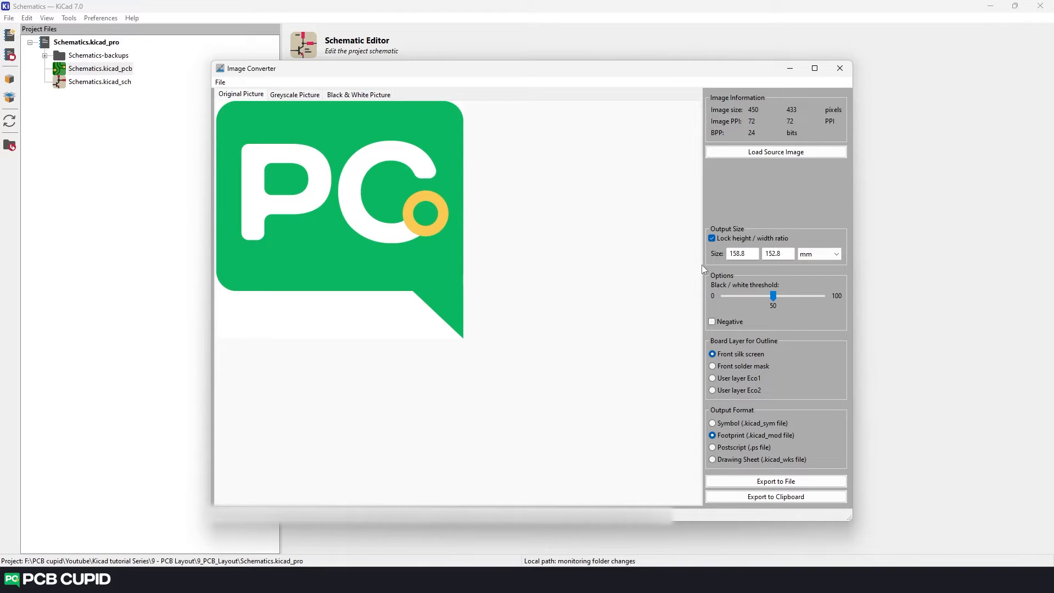
# - Set the logo's output width to 5 mm with the ratio locked and preview it in black and white
pyautogui.doubleClick(748, 252)
pyautogui.write('5')
pyautogui.click(549, 373)
pyautogui.click(360, 98)
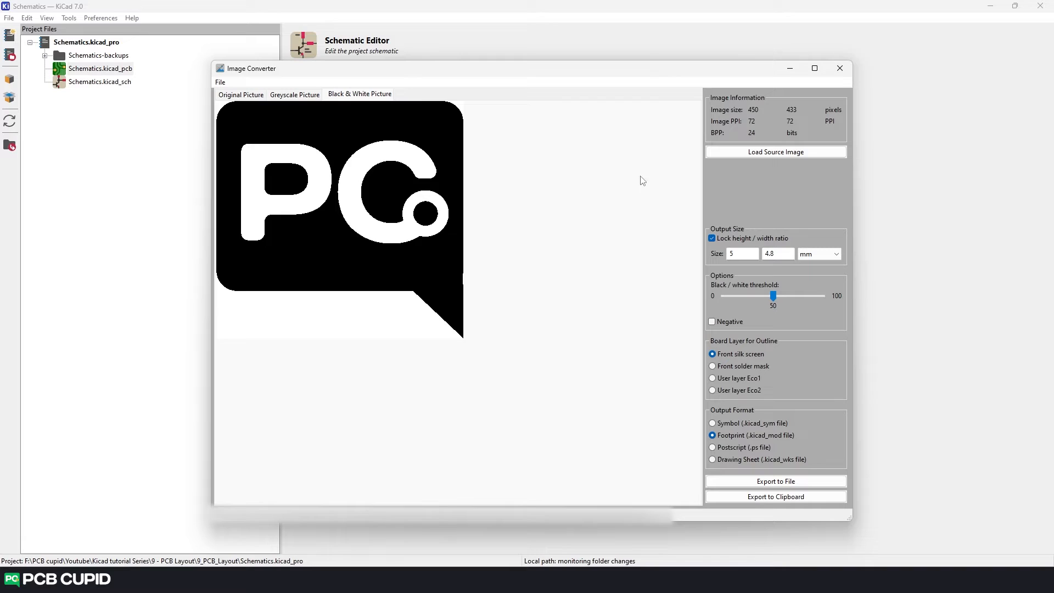
# - Set the logo's black/white threshold to 64 with Negative off and export the front silk screen footprint to the clipboard
pyautogui.moveTo(773, 296); pyautogui.dragTo(794, 297)
pyautogui.click(713, 321)
pyautogui.moveTo(794, 296)
pyautogui.mouseDown()
pyautogui.moveTo(750, 299)
pyautogui.moveTo(782, 301)
pyautogui.mouseUp()
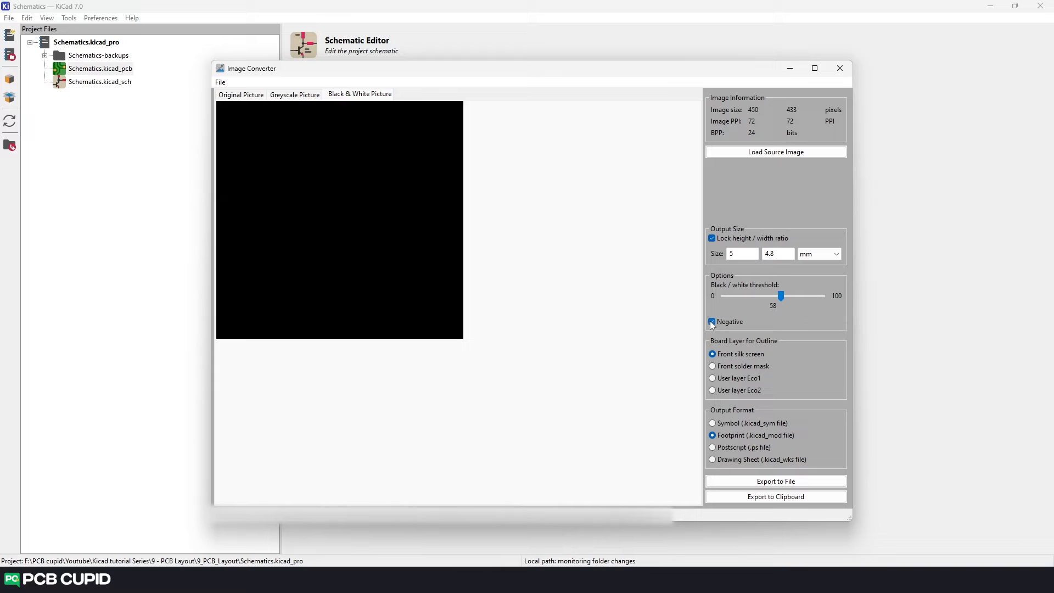
pyautogui.click(712, 322)
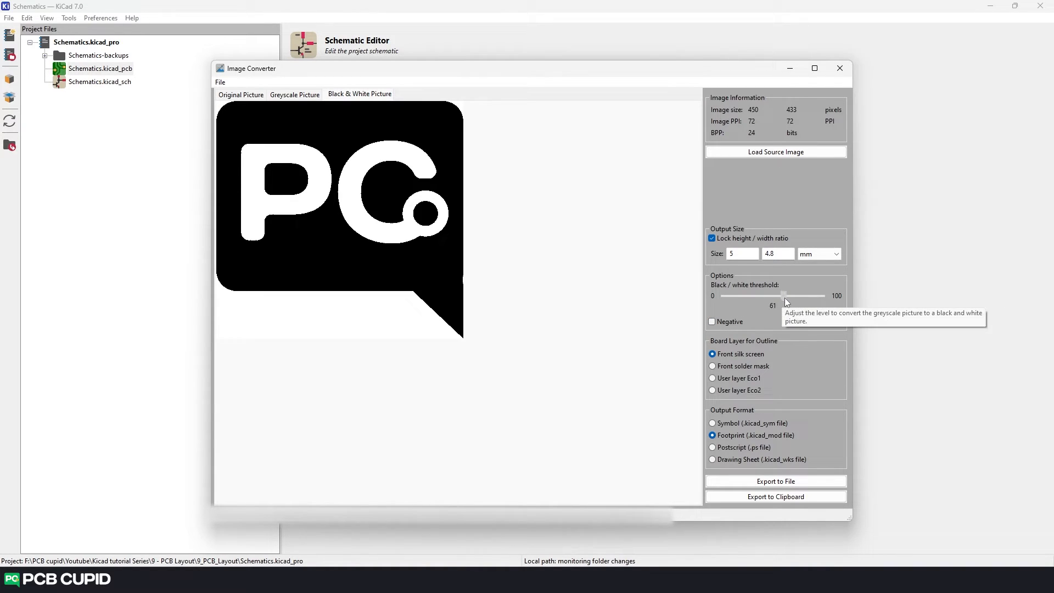
pyautogui.moveTo(784, 297); pyautogui.dragTo(787, 298)
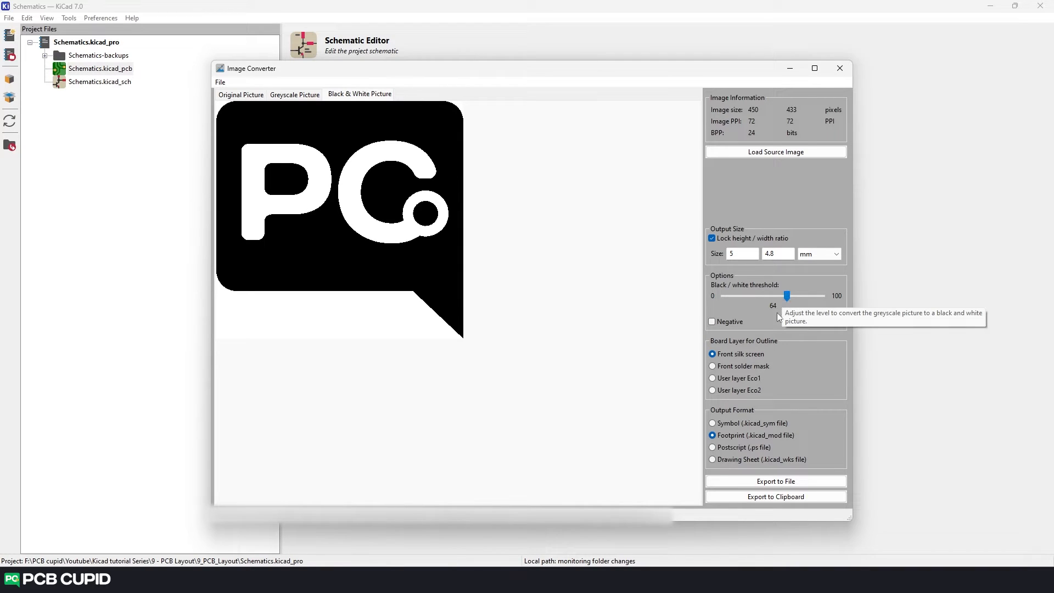
pyautogui.click(781, 499)
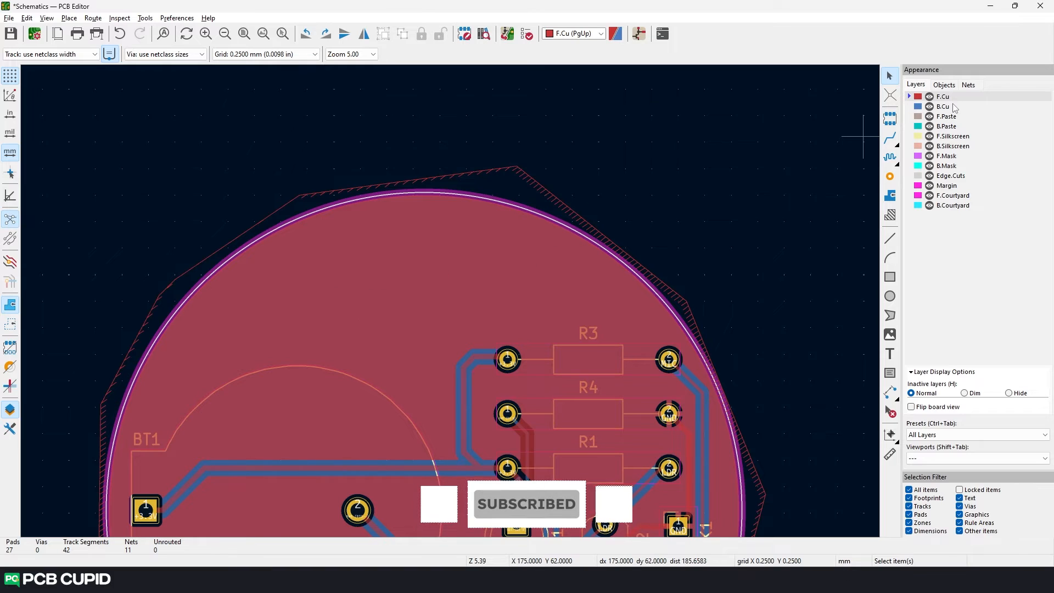
# - Paste the logo footprint with F.Silkscreen active and place it above BT1 near the board's upper edge
pyautogui.click(914, 137)
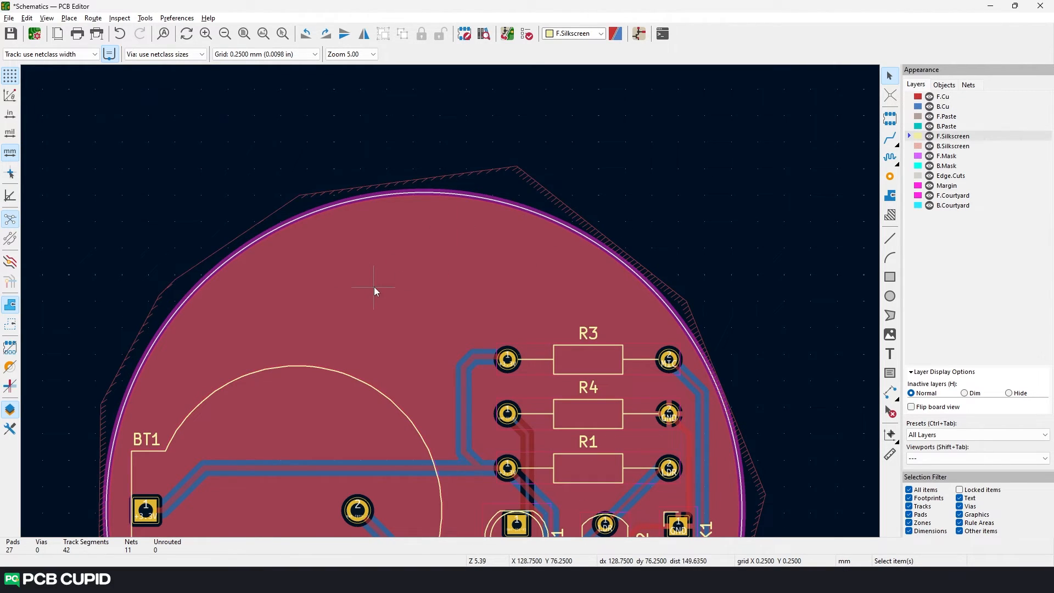
pyautogui.hotkey('ctrl', 'v')
pyautogui.scroll(2, 373, 286)
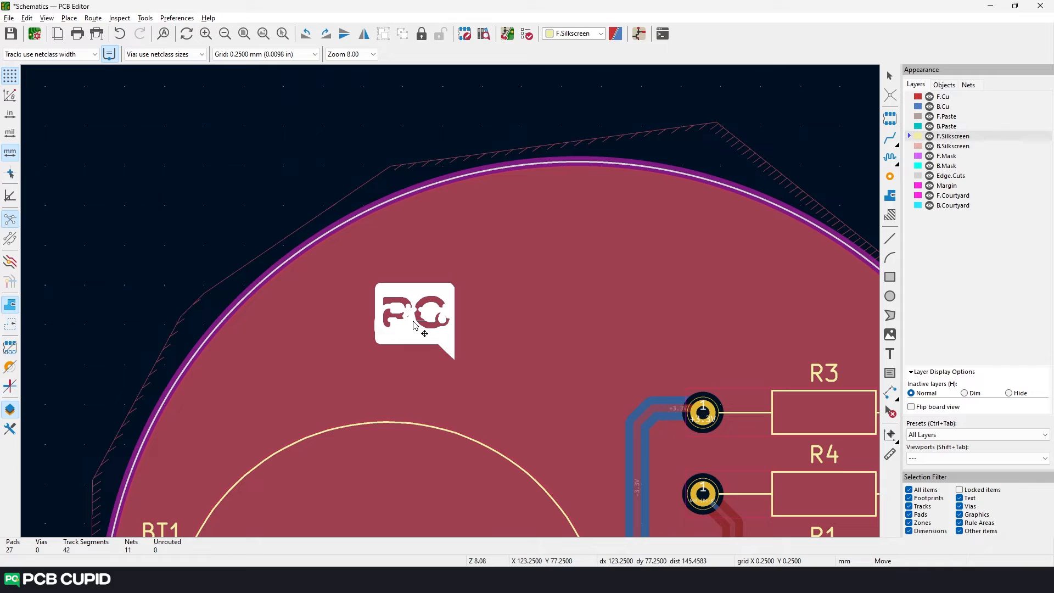
pyautogui.click(413, 324)
pyautogui.click(454, 375)
# - Hide the reference designator G*** in the logo footprint's properties
pyautogui.click(384, 302)
pyautogui.scroll(3, 383, 301)
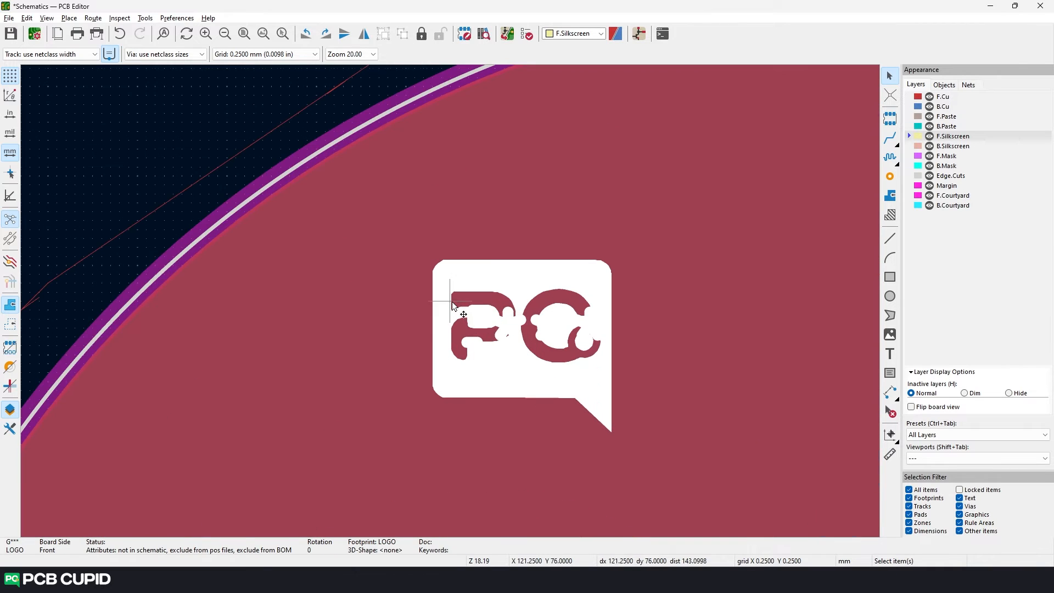
pyautogui.click(505, 324)
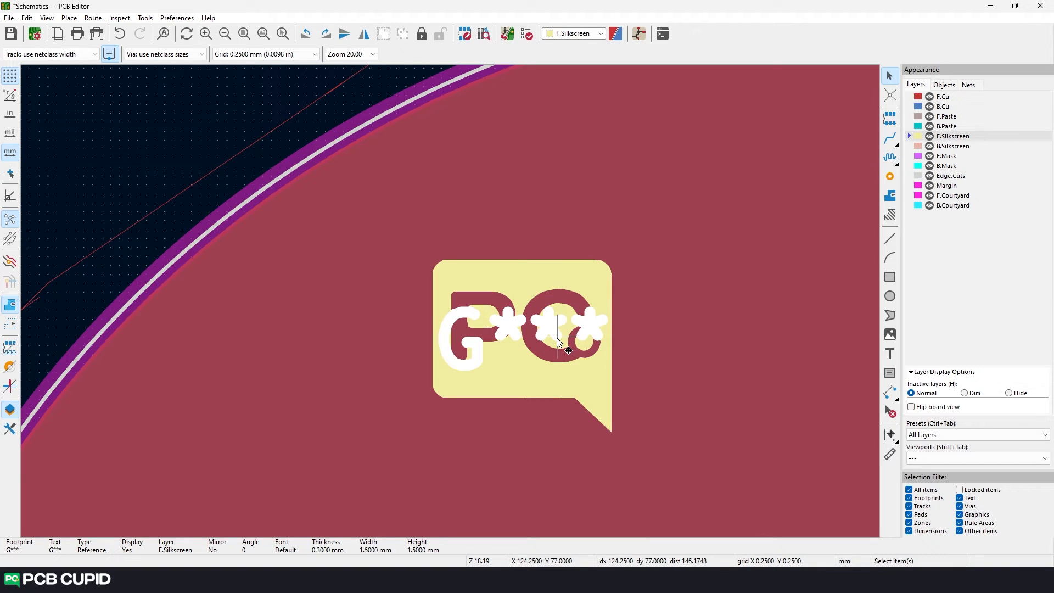
pyautogui.click(515, 383)
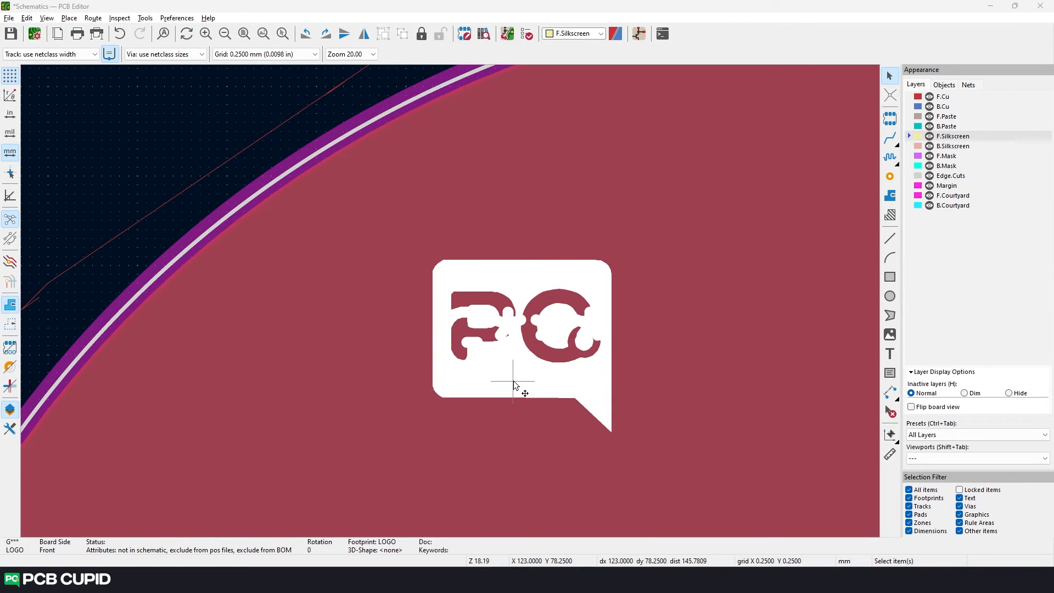
pyautogui.doubleClick(515, 383)
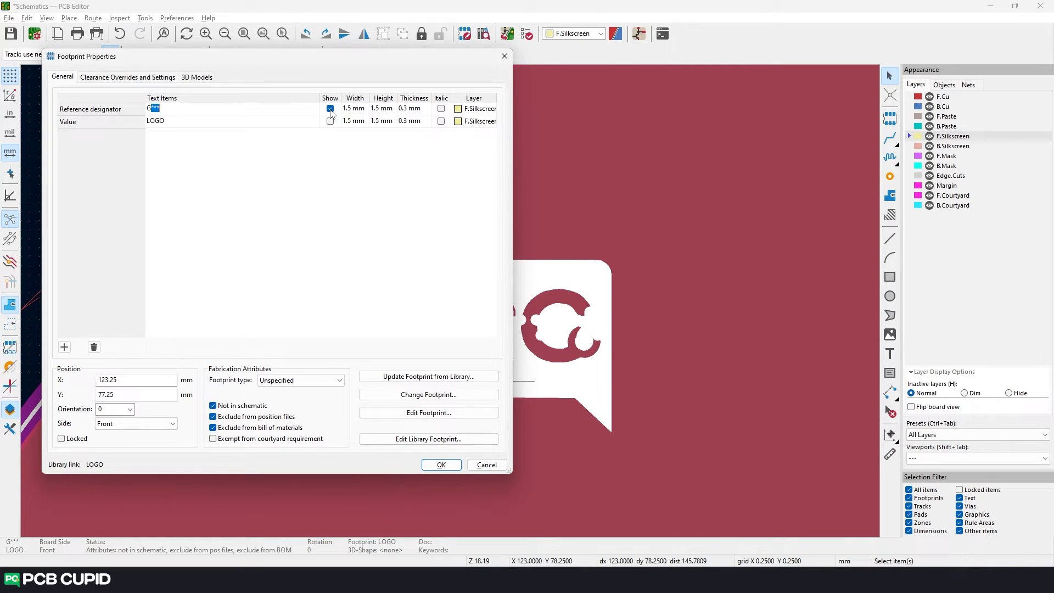
pyautogui.click(330, 108)
pyautogui.click(442, 464)
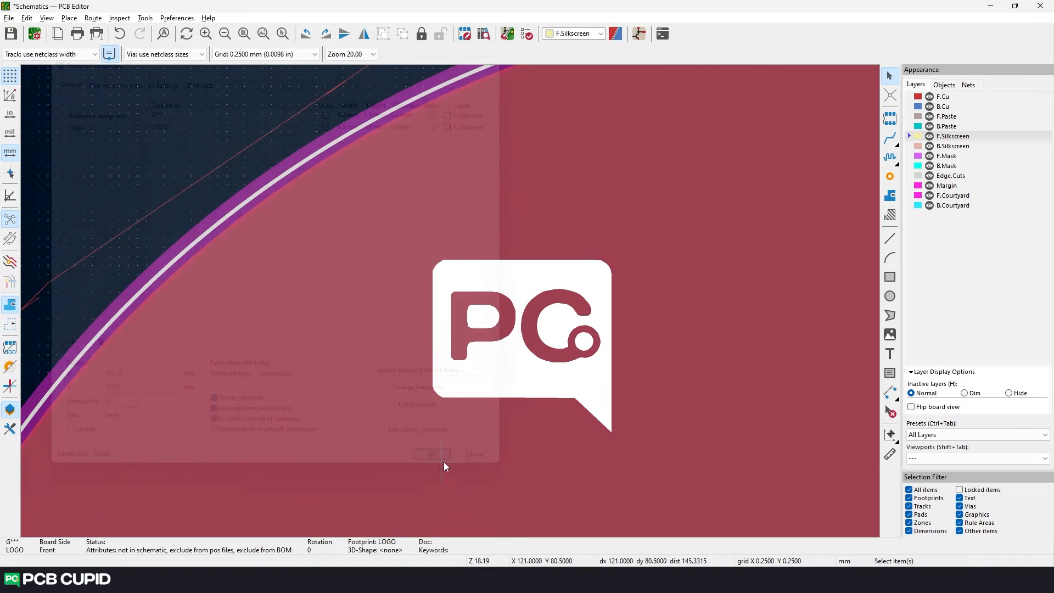
pyautogui.scroll(-5, 548, 332)
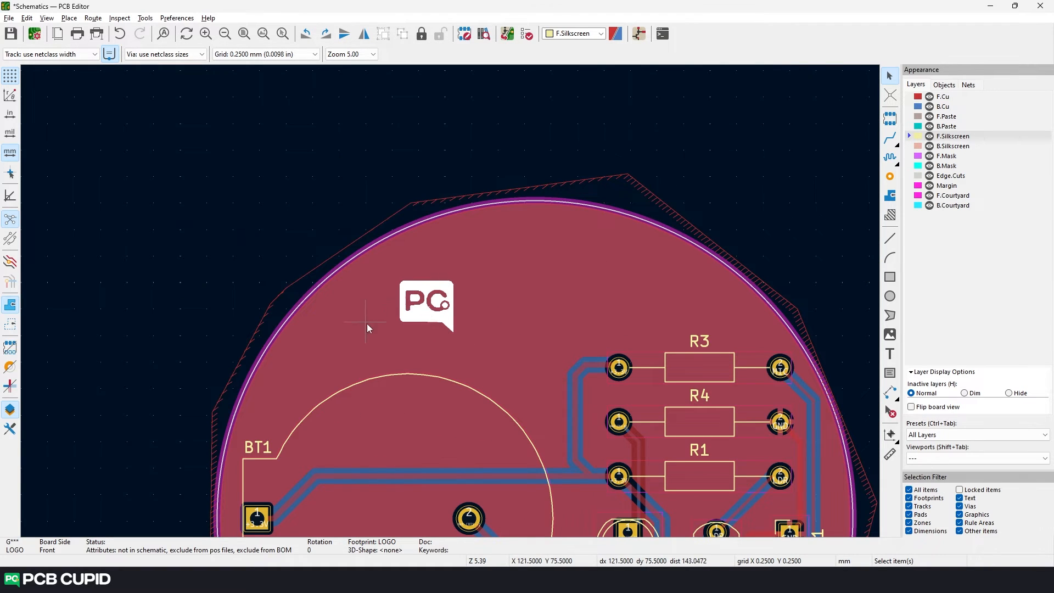
# - Add the bold text PCB CUPID beside the logo on F.Silkscreen in Leelawadee UI, 3 mm wide and 3 mm high
pyautogui.scroll(2, 427, 363)
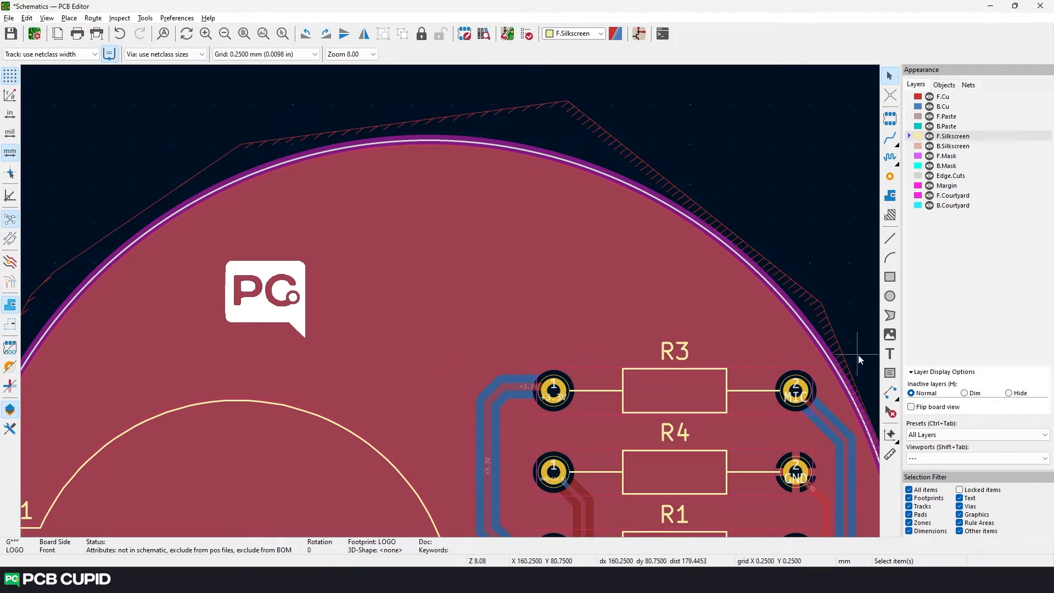
pyautogui.click(889, 354)
pyautogui.click(875, 350)
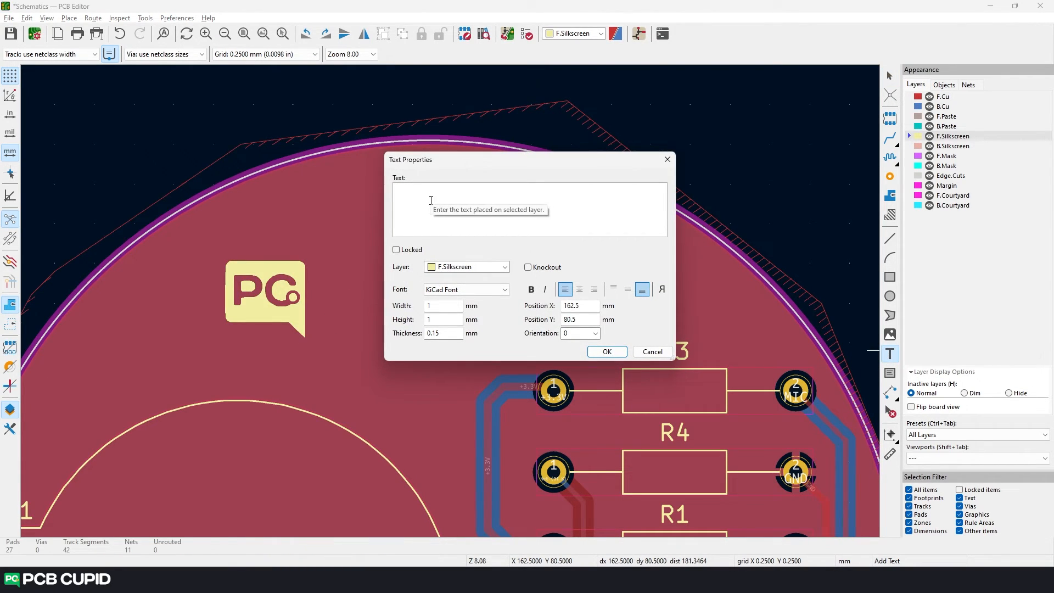
pyautogui.write('PCB CUPID')
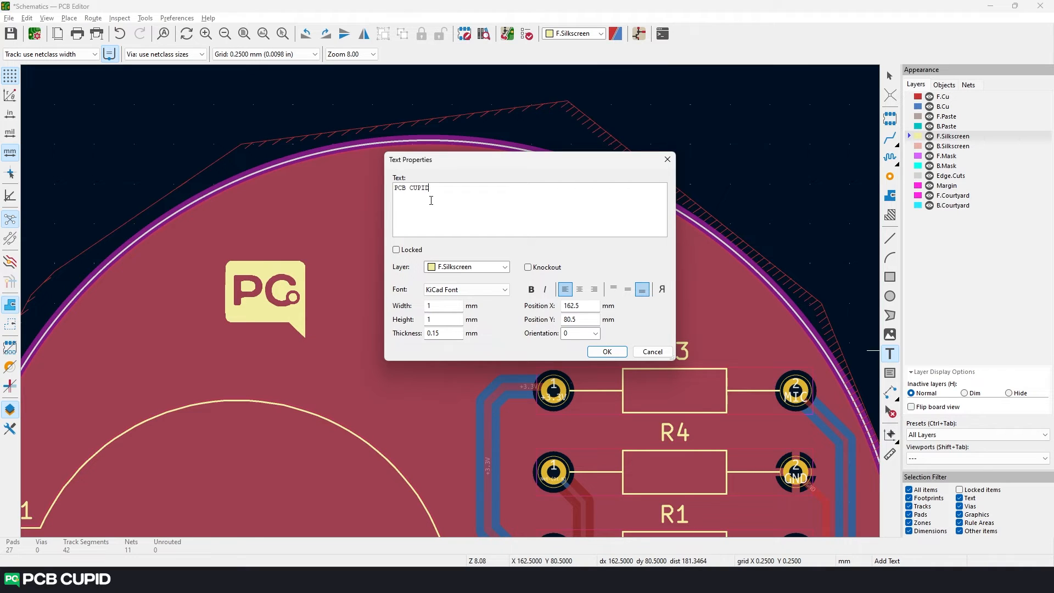
pyautogui.click(464, 290)
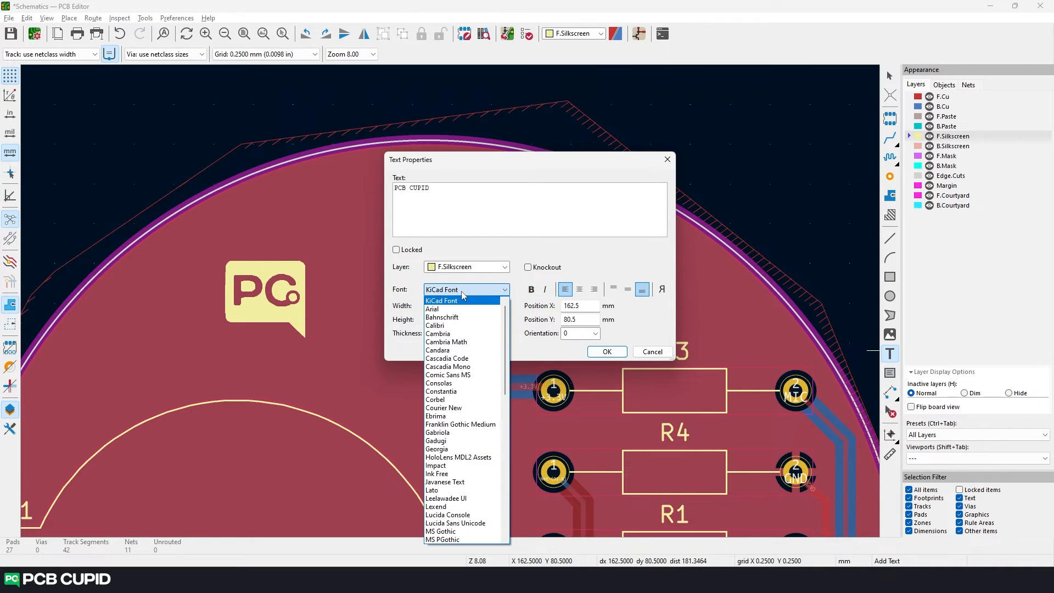
pyautogui.click(458, 502)
pyautogui.moveTo(439, 306); pyautogui.dragTo(411, 312)
pyautogui.write('3')
pyautogui.press('Tab')
pyautogui.write('3')
pyautogui.click(530, 289)
pyautogui.click(606, 352)
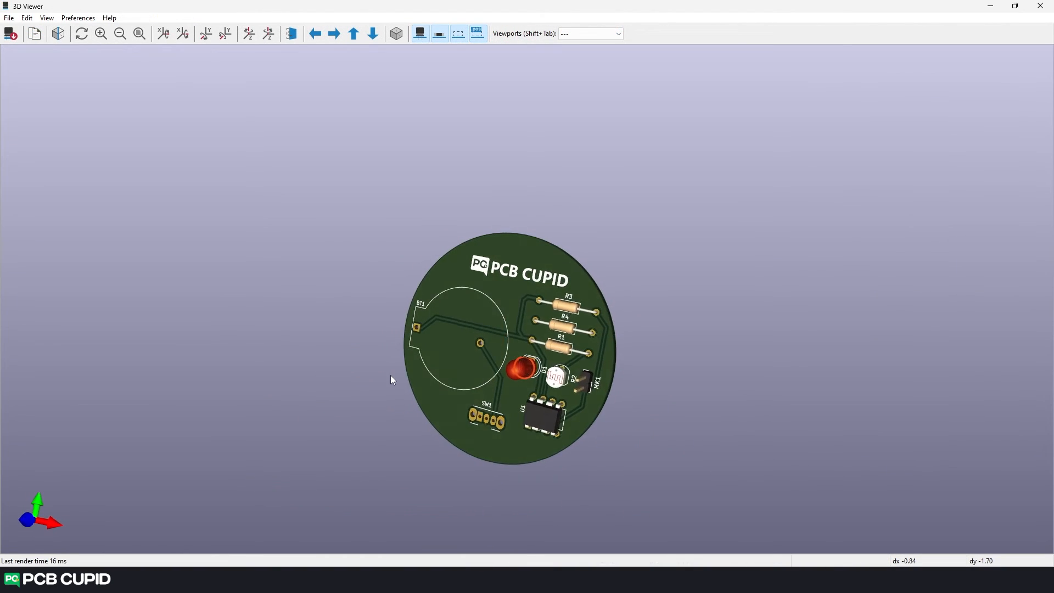
# - View the board with its logo and PCB CUPID text in the 3D viewer
pyautogui.moveTo(391, 374); pyautogui.dragTo(597, 360)
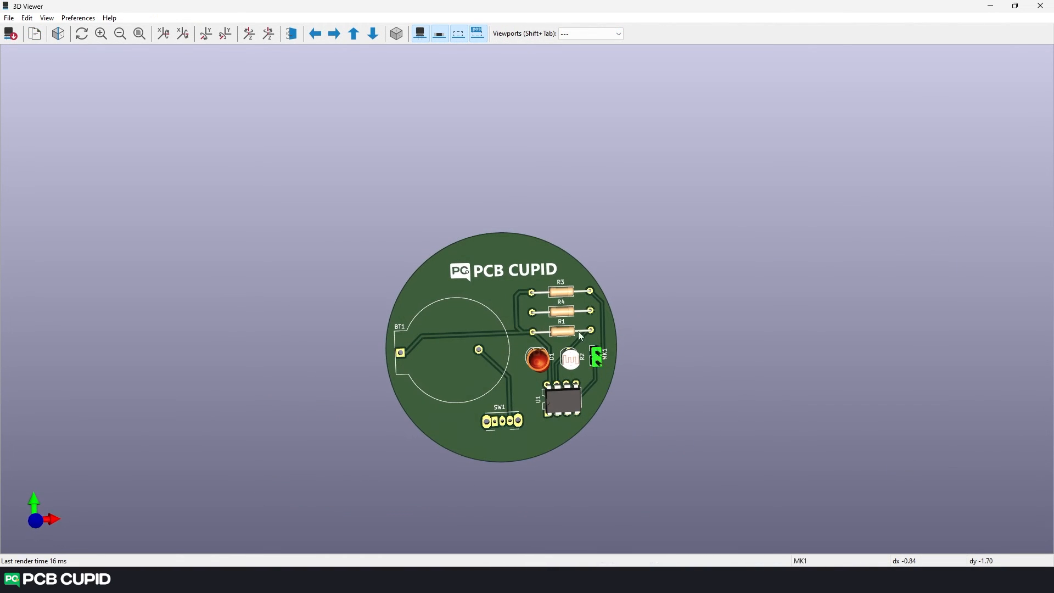
pyautogui.scroll(3, 417, 203)
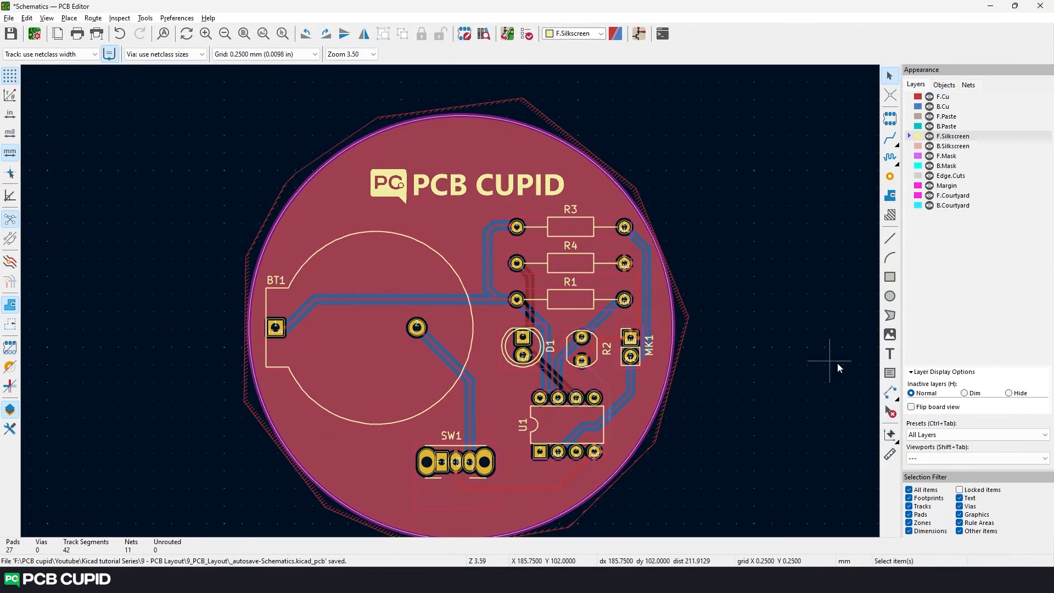
# - Draw a rectangle about 28.5 mm by 5.75 mm on F.Silkscreen around the logo and the PCB CUPID text
pyautogui.click(890, 278)
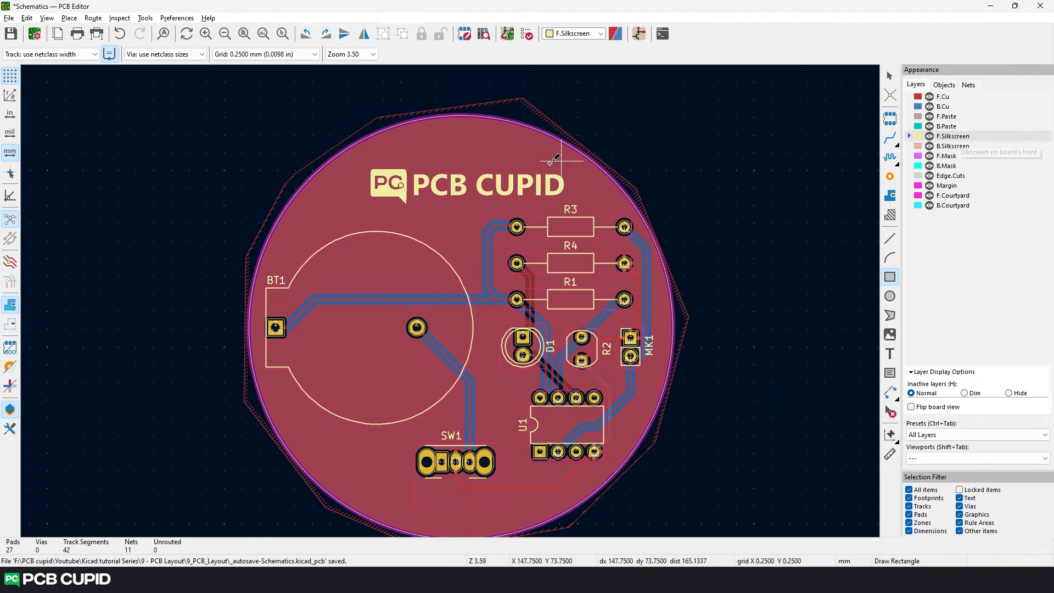
pyautogui.click(373, 168)
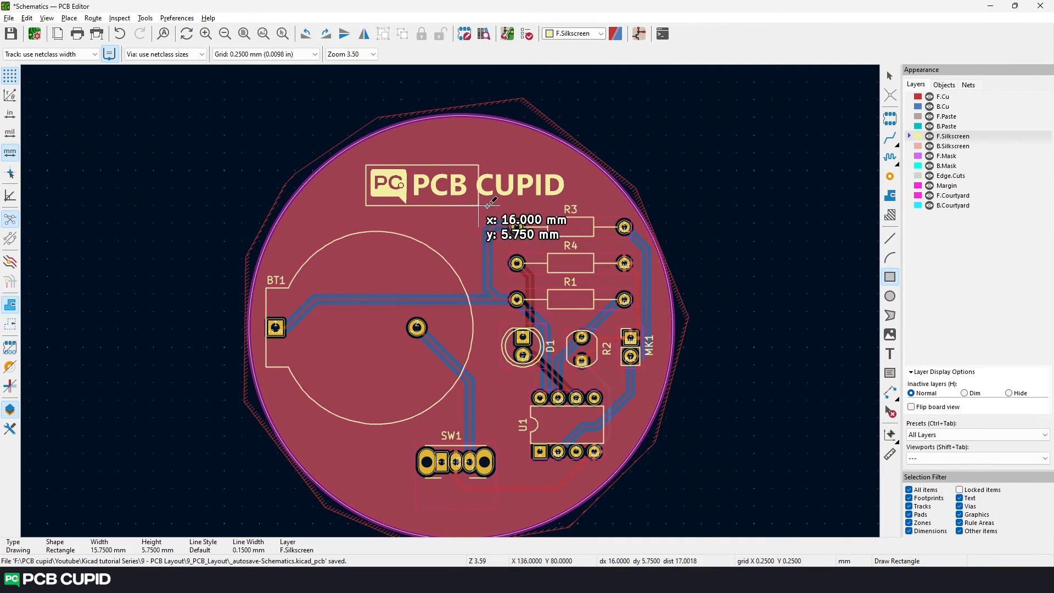
pyautogui.click(567, 205)
pyautogui.press('Escape')
# - Select the PCB CUPID text, logo and surrounding rectangle and move them together slightly upward, away from R3
pyautogui.click(472, 185)
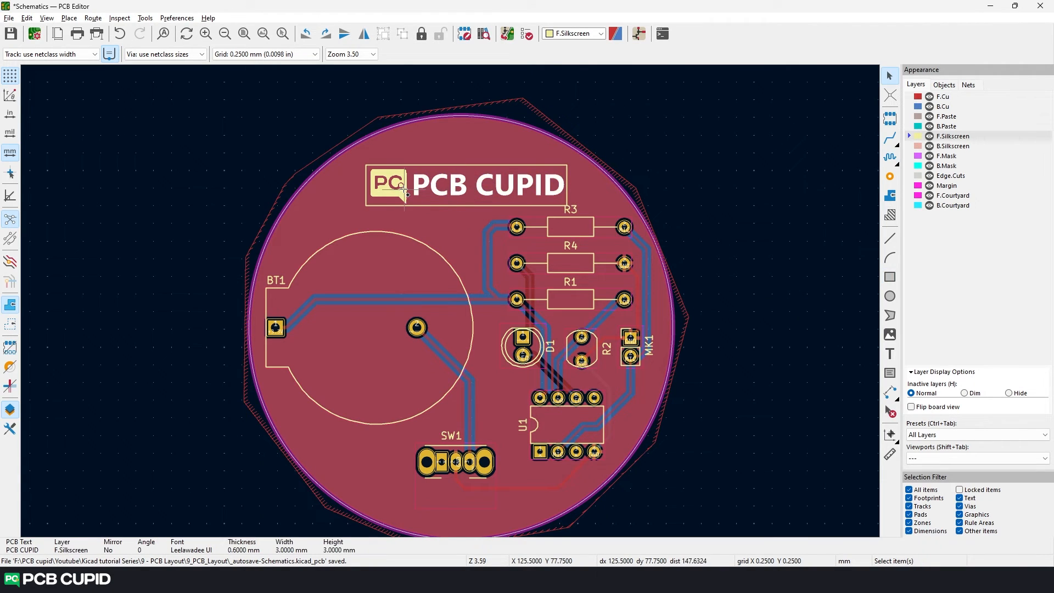
pyautogui.keyDown('shift'); pyautogui.click(399, 188); pyautogui.keyUp('shift')
pyautogui.keyDown('shift'); pyautogui.click(428, 206); pyautogui.keyUp('shift')
pyautogui.moveTo(429, 206); pyautogui.dragTo(464, 192)
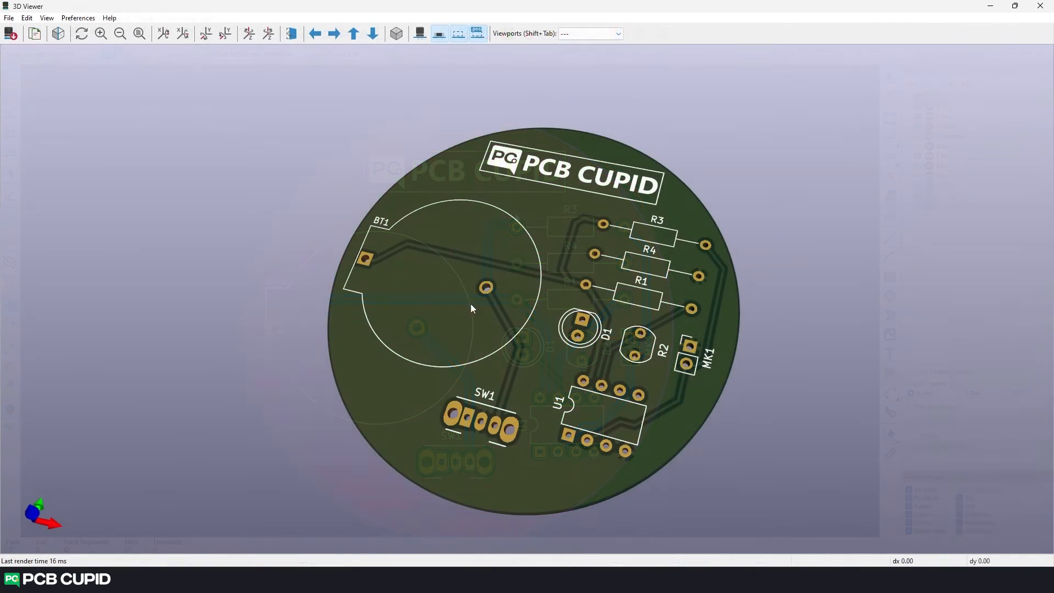
# - Inspect the framed logo on the bare board, without component models, from several angles in the 3D viewer
pyautogui.moveTo(460, 295); pyautogui.dragTo(595, 315)
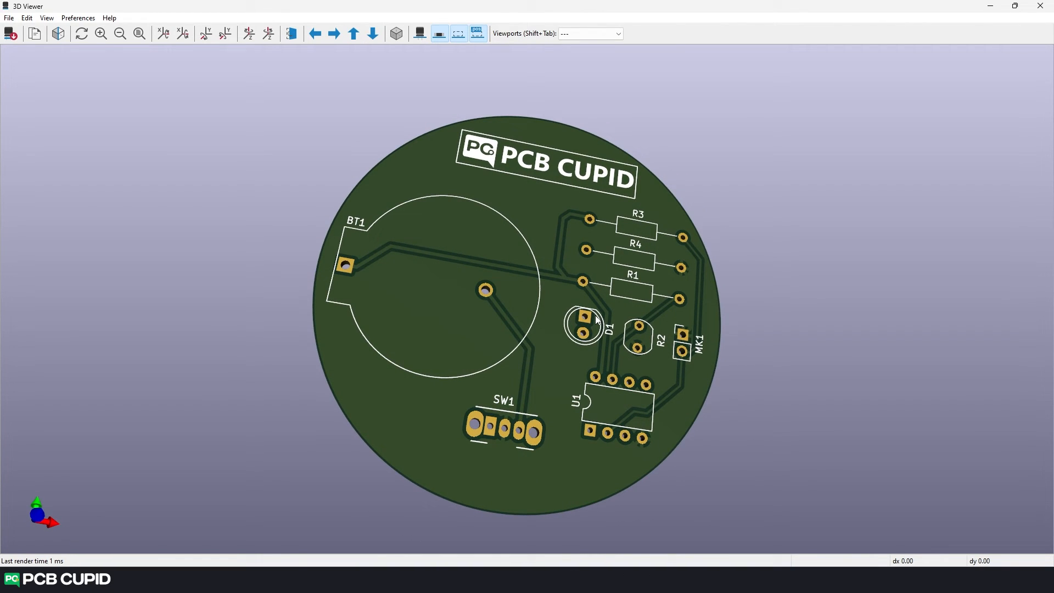
pyautogui.moveTo(381, 283); pyautogui.dragTo(693, 280)
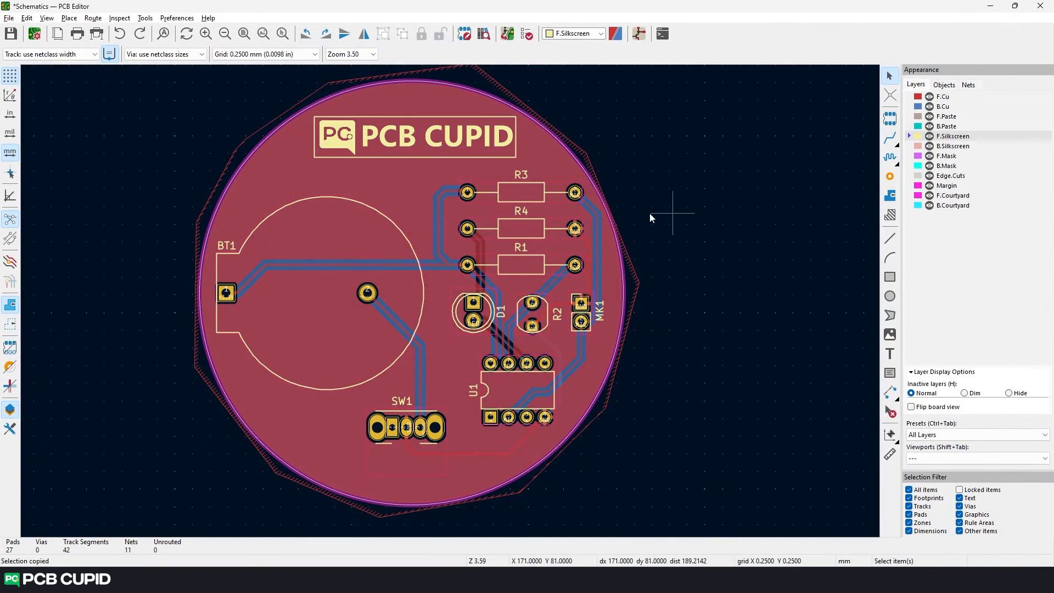
# - Make B.Silkscreen the active layer
pyautogui.scroll(-2, 493, 234)
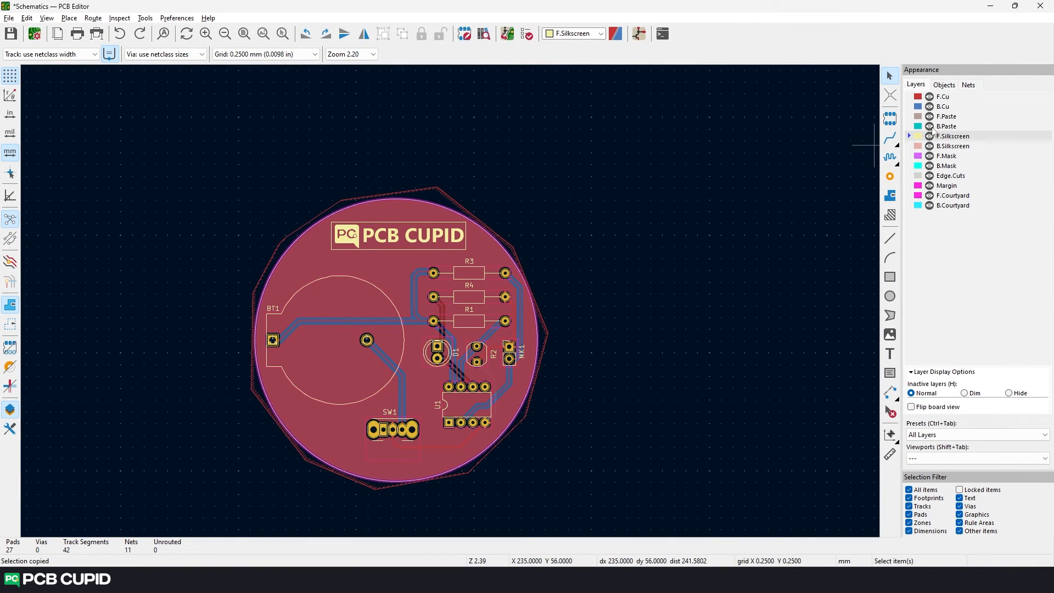
pyautogui.click(920, 147)
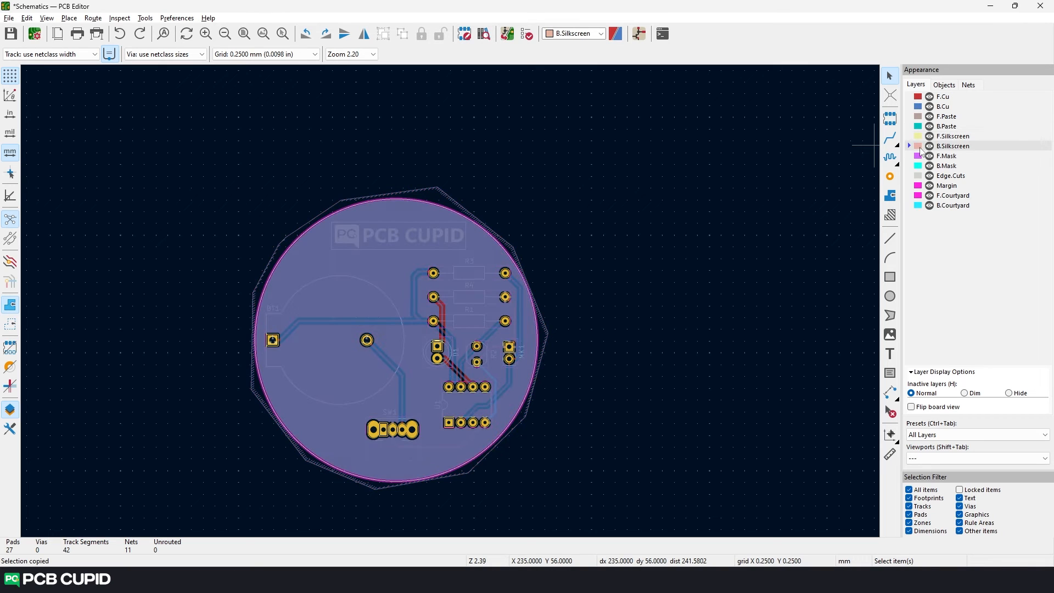
pyautogui.scroll(3, 450, 301)
pyautogui.scroll(-1, 367, 242)
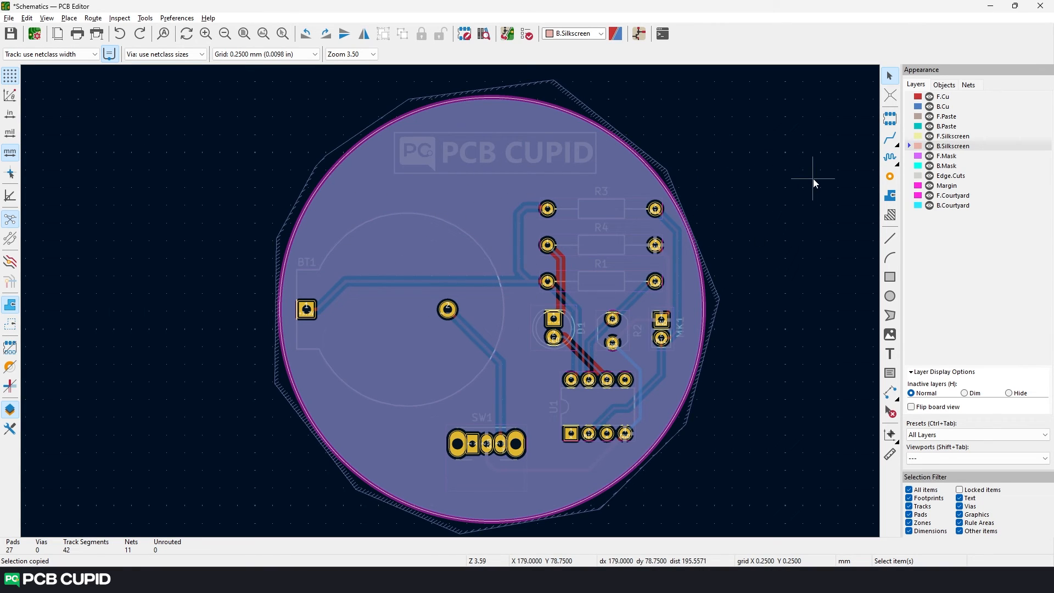
# - Search the footprint library for "logo" and place KiCad-Logo2_6mm_SilkScreen over the PCB CUPID text near the board's upper edge
pyautogui.click(891, 118)
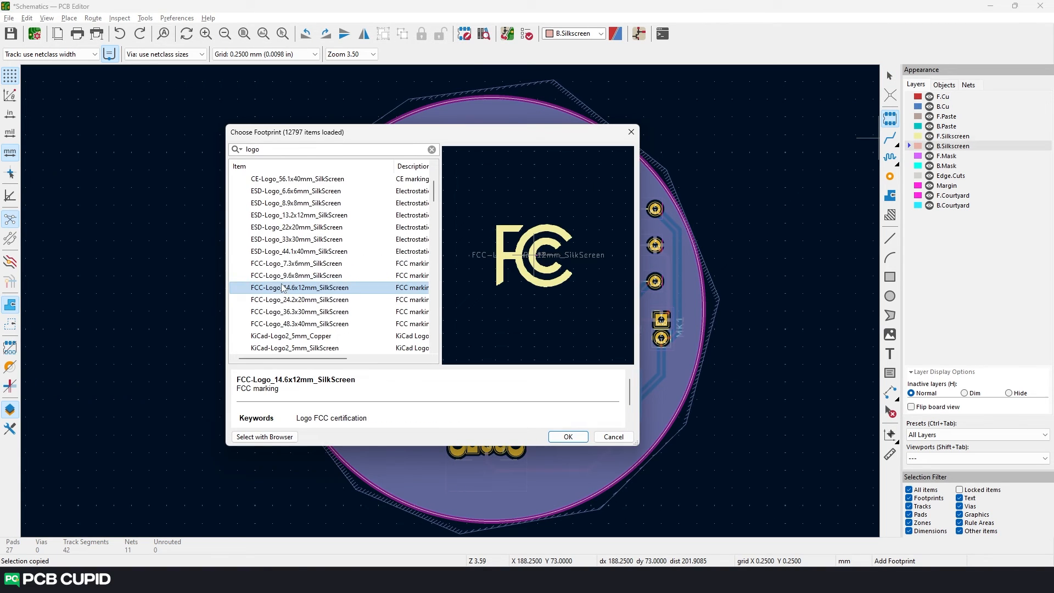
pyautogui.scroll(-1, 284, 291)
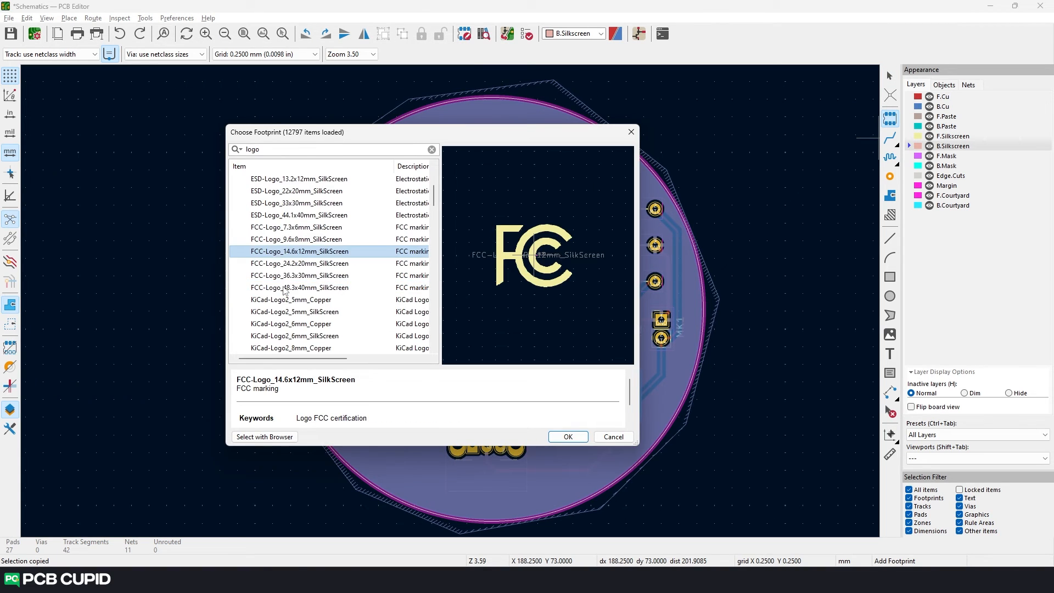
pyautogui.scroll(-2, 284, 291)
pyautogui.click(284, 290)
pyautogui.scroll(-2, 298, 308)
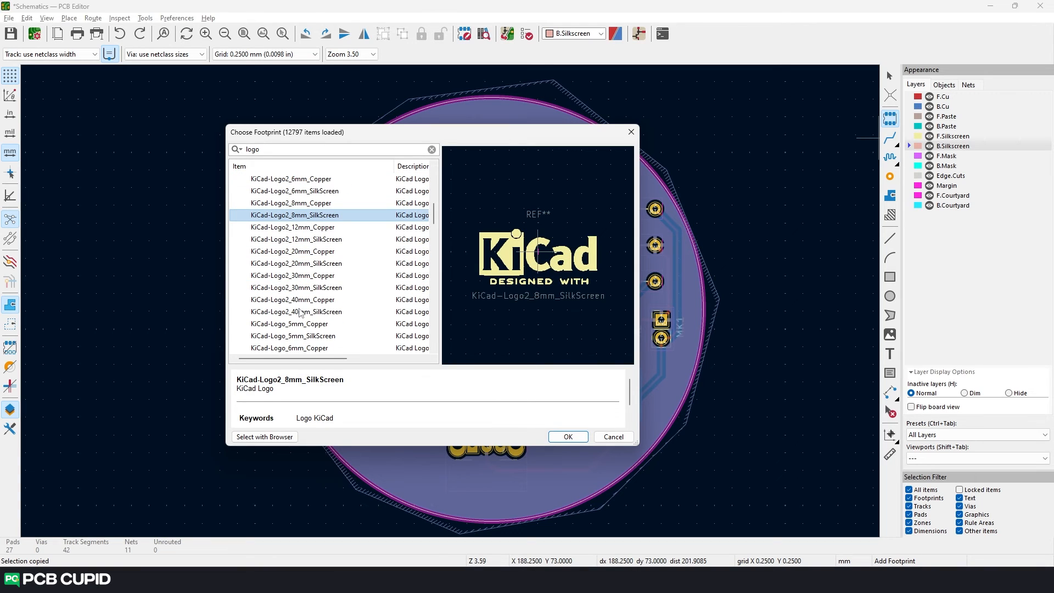
pyautogui.scroll(2, 300, 313)
pyautogui.click(346, 264)
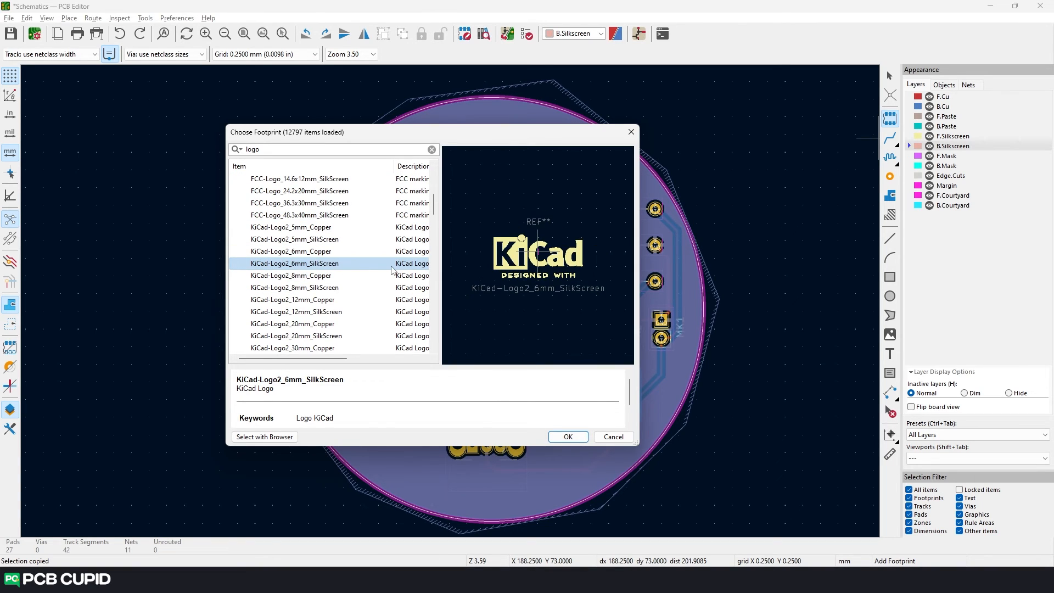
pyautogui.click(568, 436)
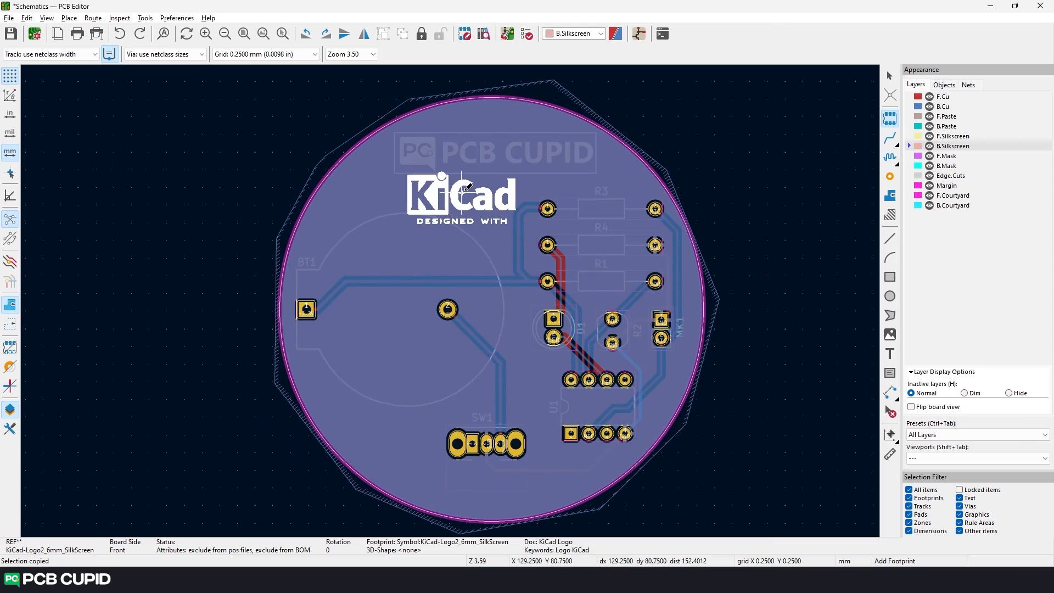
pyautogui.click(491, 145)
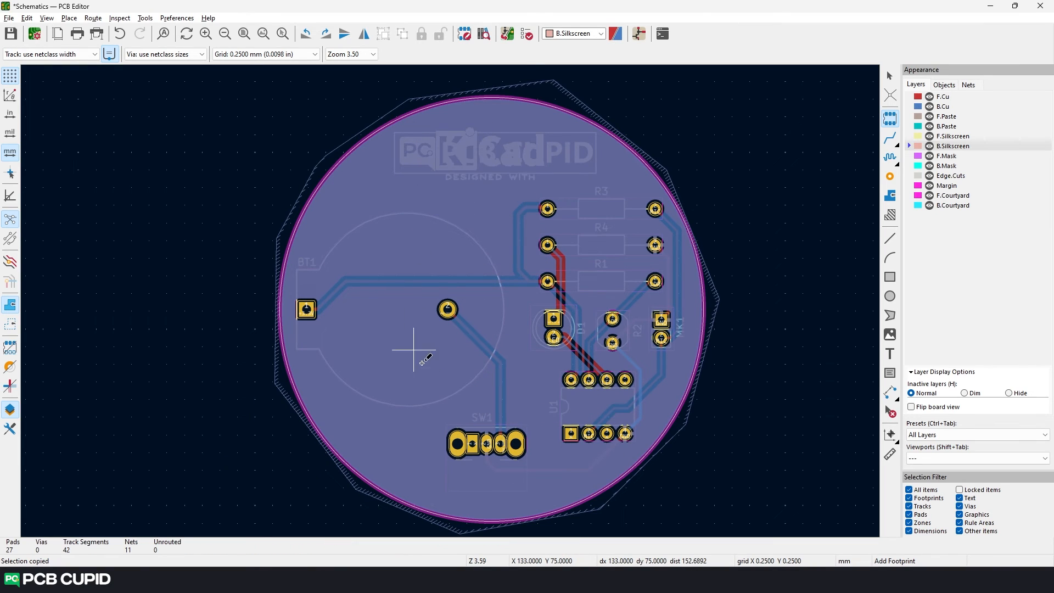
pyautogui.press('Escape')
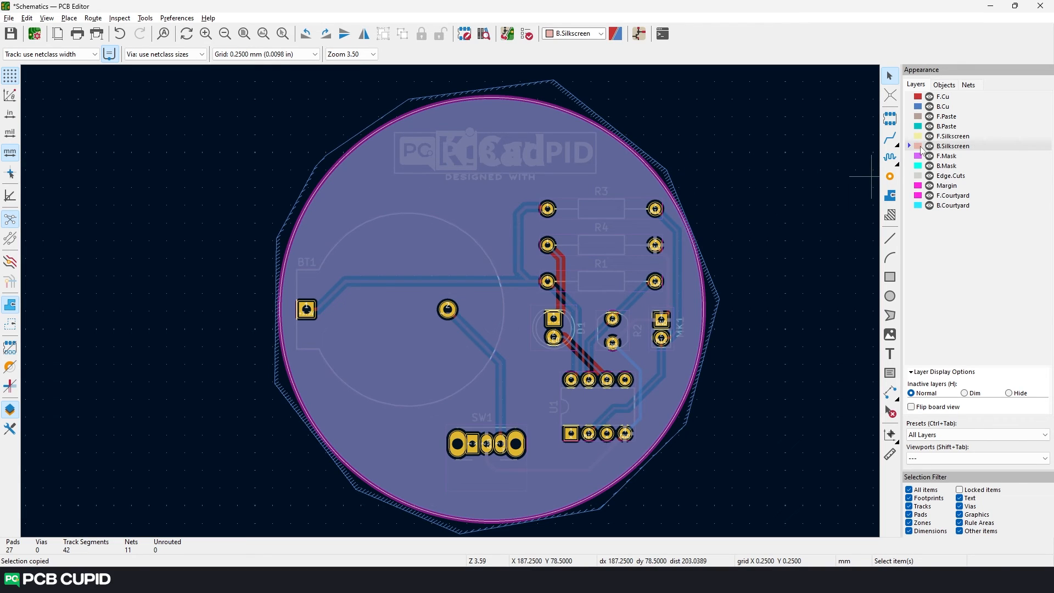
# - Flip the KiCad logo footprint near the board's upper edge to the back side and make B.Silkscreen the active layer
pyautogui.click(469, 169)
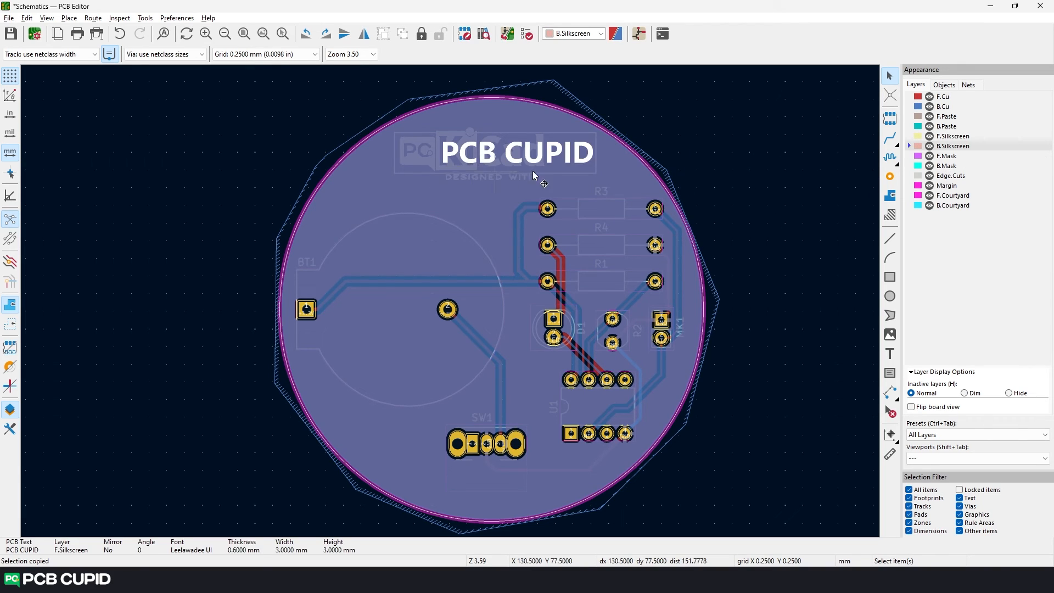
pyautogui.click(918, 136)
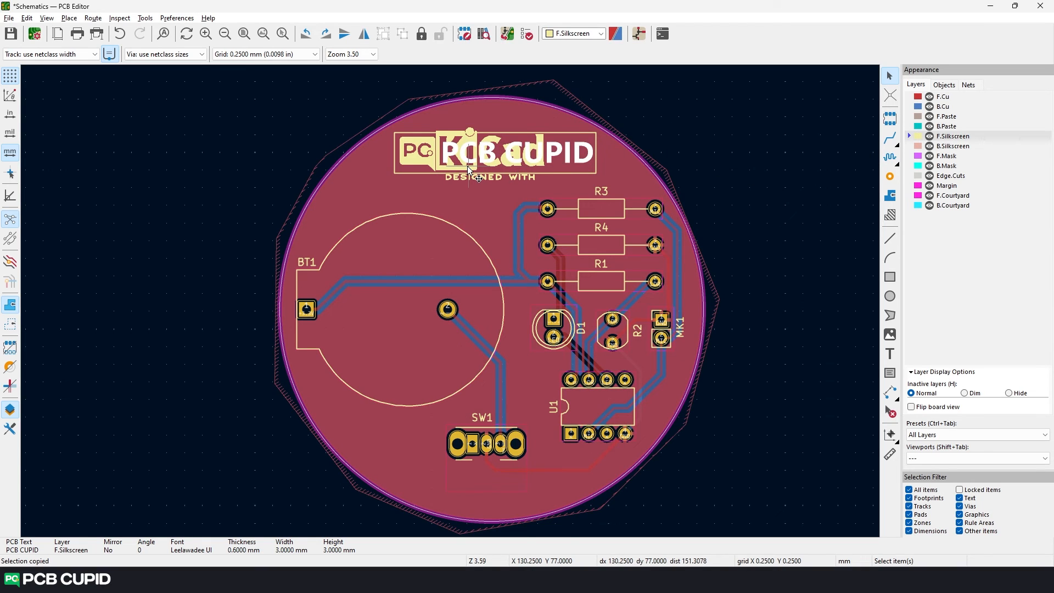
pyautogui.click(479, 181)
pyautogui.rightClick(479, 182)
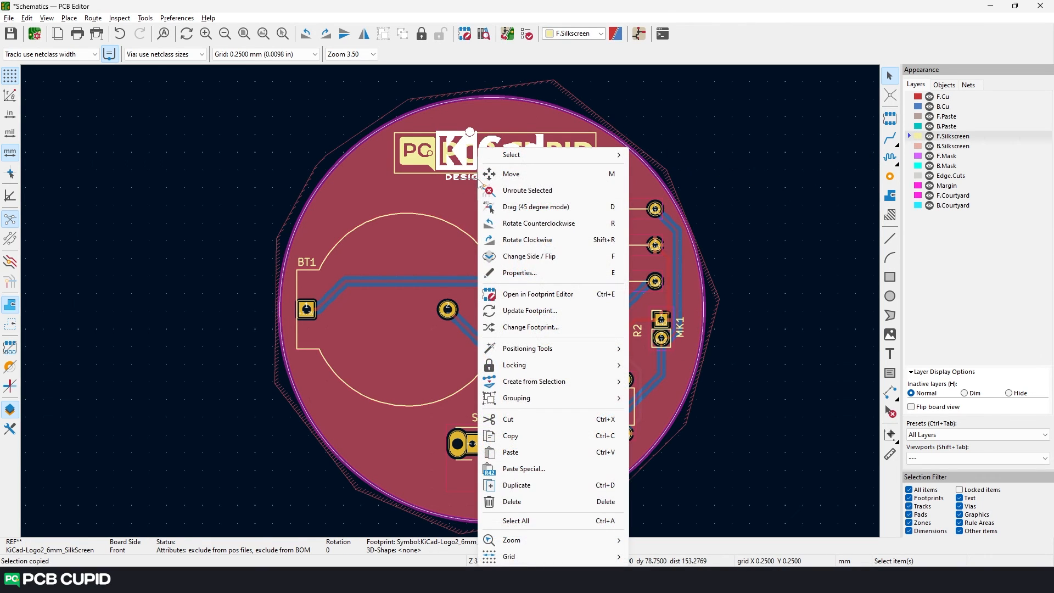
pyautogui.click(541, 256)
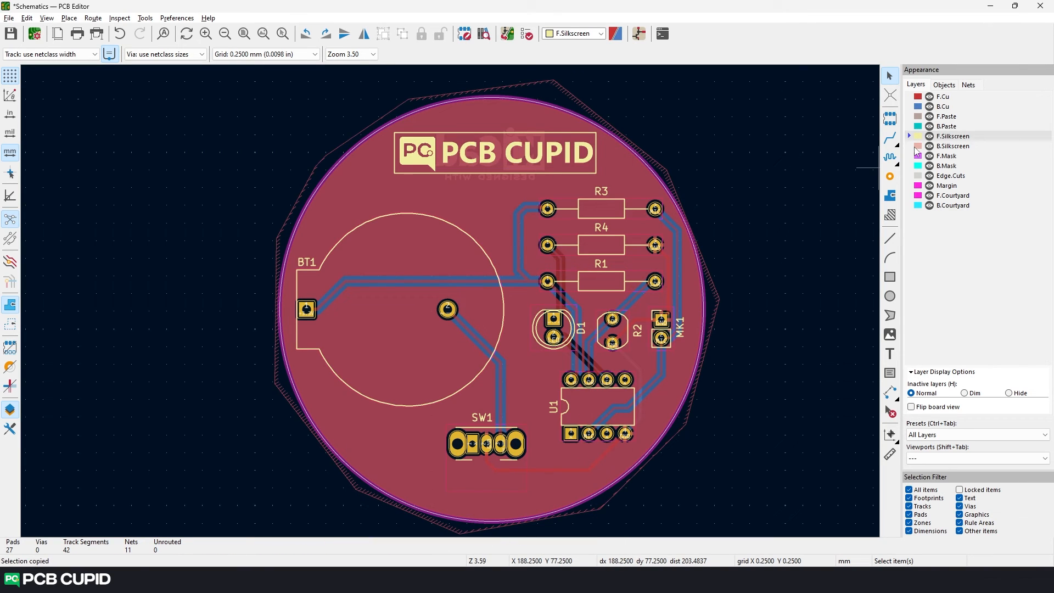
pyautogui.click(915, 148)
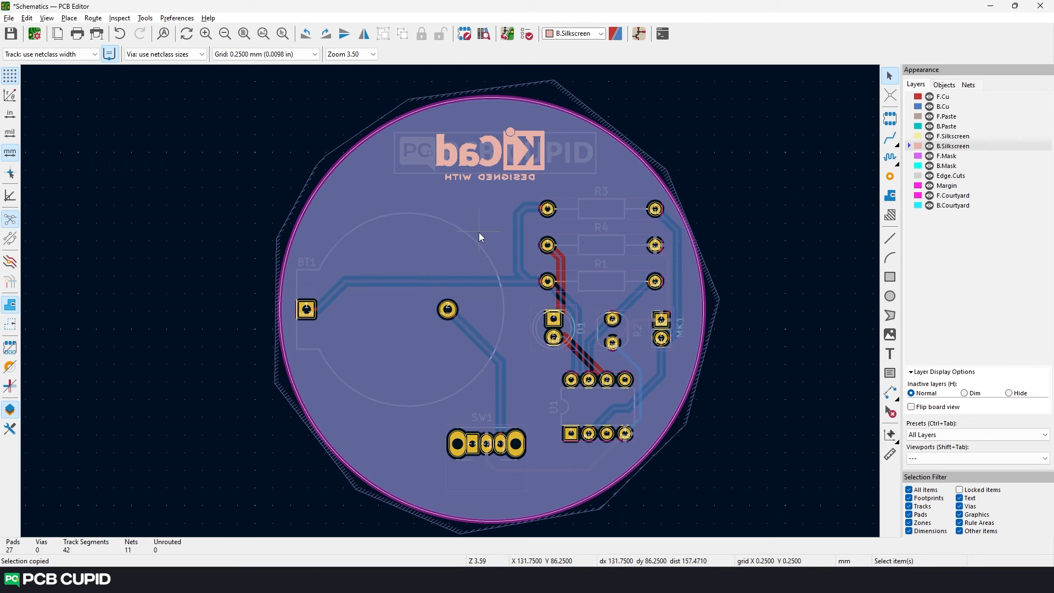
# - Search the footprint library for "OSHW" and place an open hardware logo inside the BT1 outline on the back silkscreen
pyautogui.write('a')
pyautogui.write('logo')
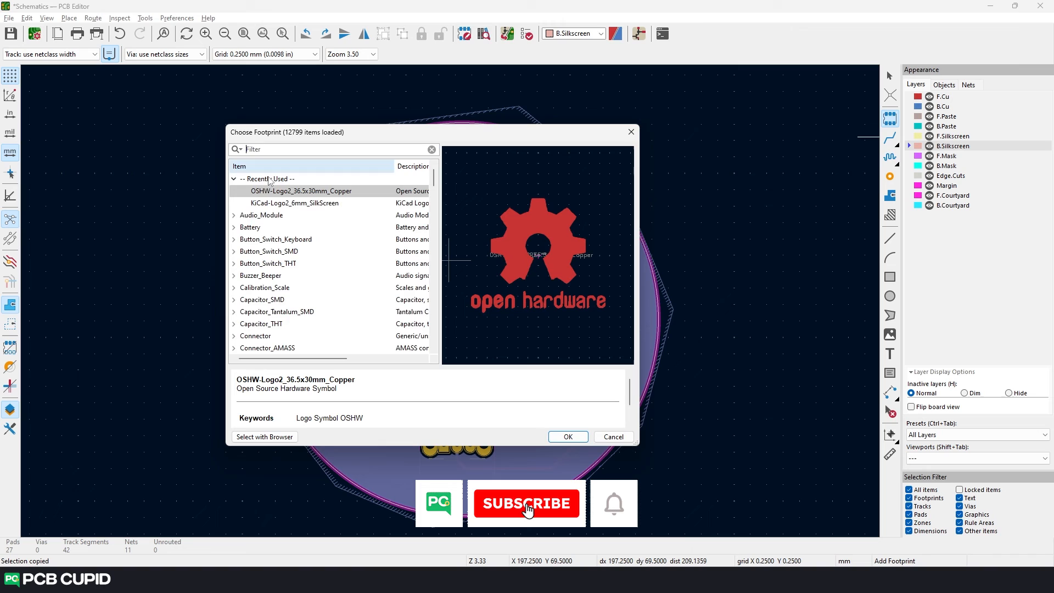
pyautogui.write('OSHW')
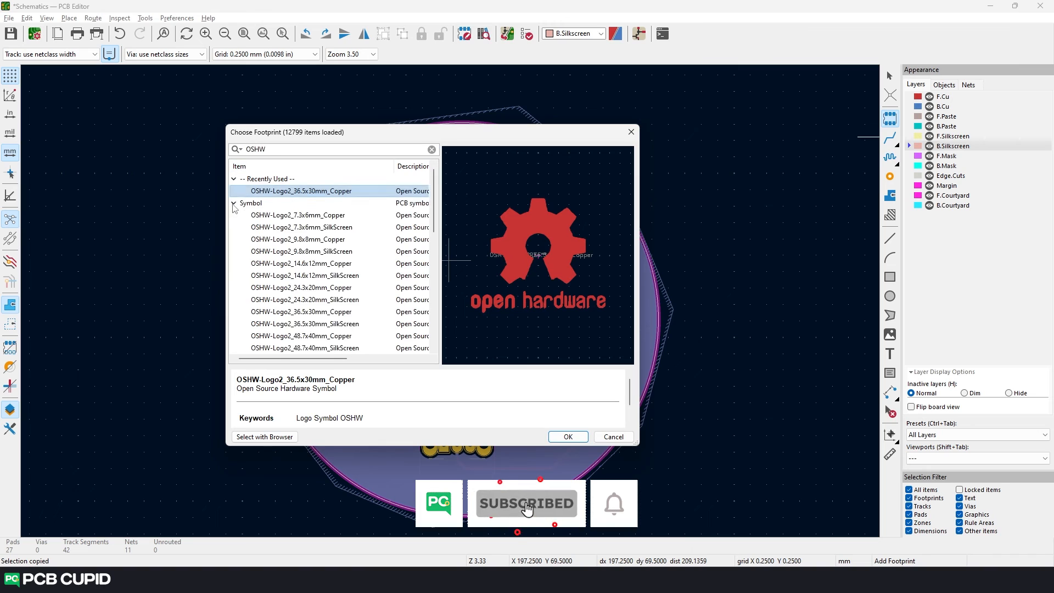
pyautogui.scroll(-1, 307, 206)
pyautogui.doubleClick(331, 193)
pyautogui.click(358, 317)
pyautogui.press('Escape')
pyautogui.click(741, 139)
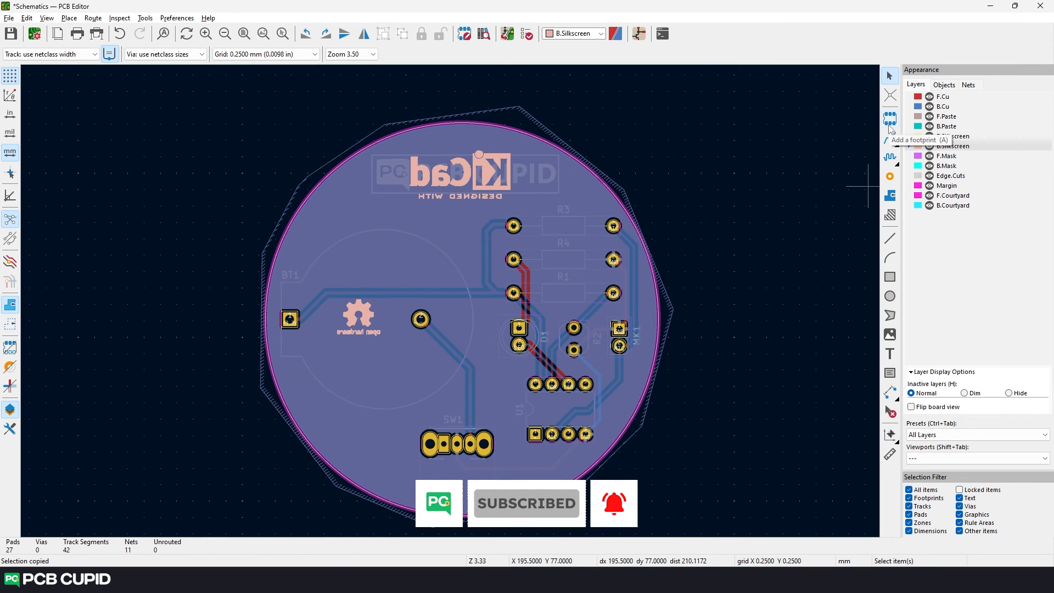
# - Search the footprint library for "logo", place the crossed-out bin symbol above the open hardware logo and flip it to the back side
pyautogui.click(890, 119)
pyautogui.click(855, 124)
pyautogui.write('logo')
pyautogui.scroll(-20, 305, 277)
pyautogui.click(305, 275)
pyautogui.click(568, 437)
pyautogui.click(358, 256)
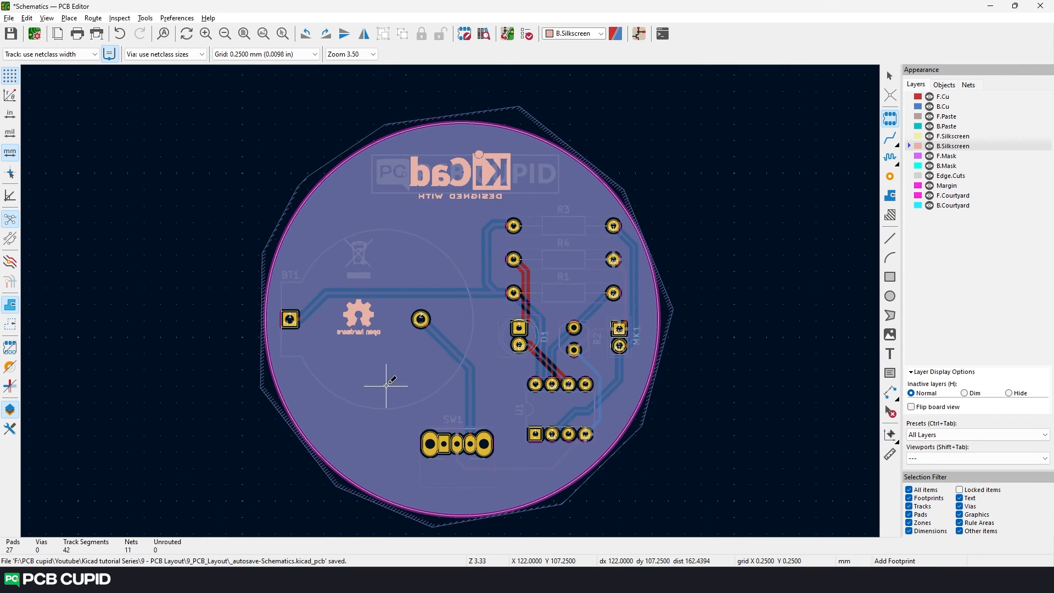
pyautogui.press('f')
# - Search the footprint library for "CE" and pick a CE marking logo footprint for placement
pyautogui.click(890, 119)
pyautogui.click(855, 123)
pyautogui.write('CE')
pyautogui.click(305, 264)
pyautogui.click(568, 437)
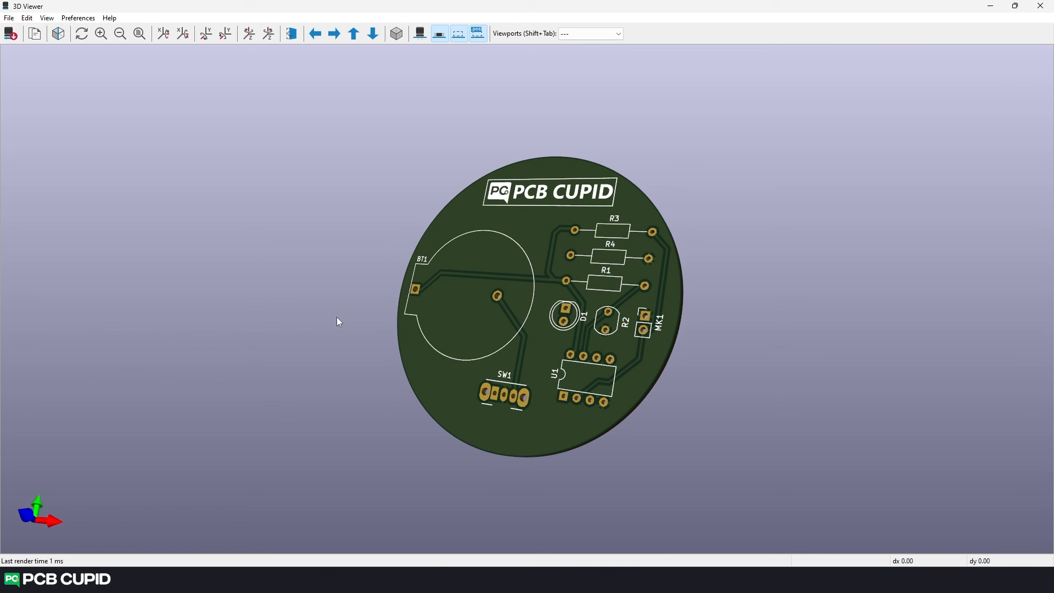
pyautogui.scroll(2, 567, 264)
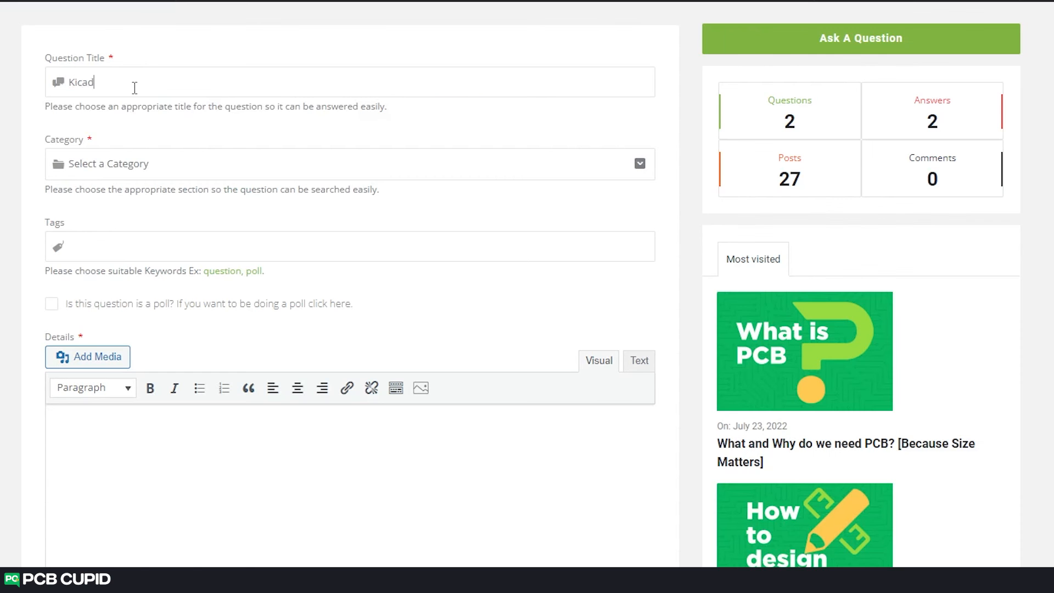
# - In the PCB Cupid web question form, complete the title as "Kicad related question" and set the category to Design Software
pyautogui.write('related question')
pyautogui.click(122, 166)
pyautogui.scroll(-3, 113, 291)
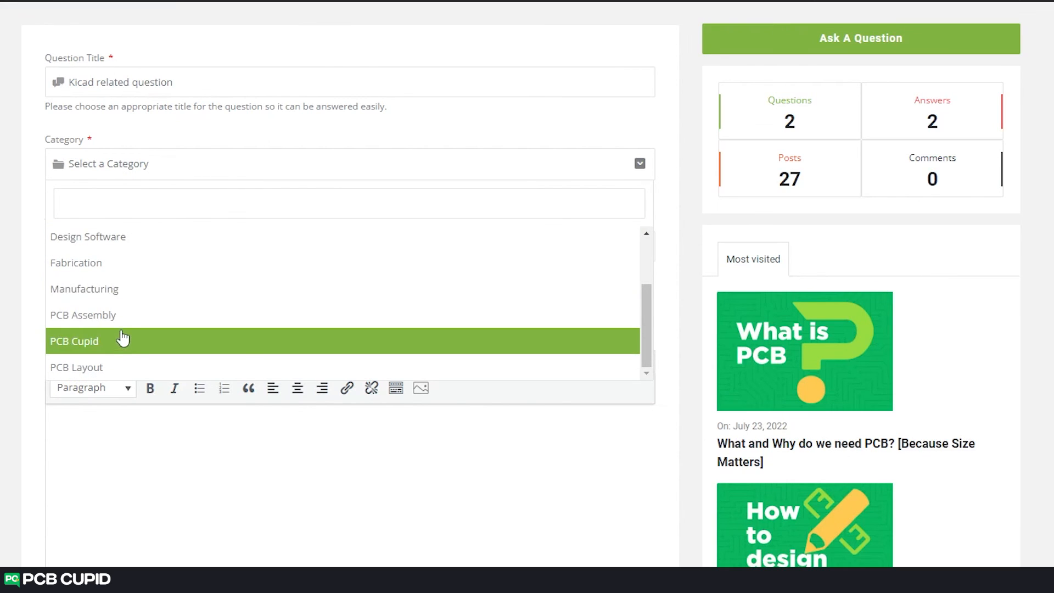
pyautogui.scroll(3, 122, 336)
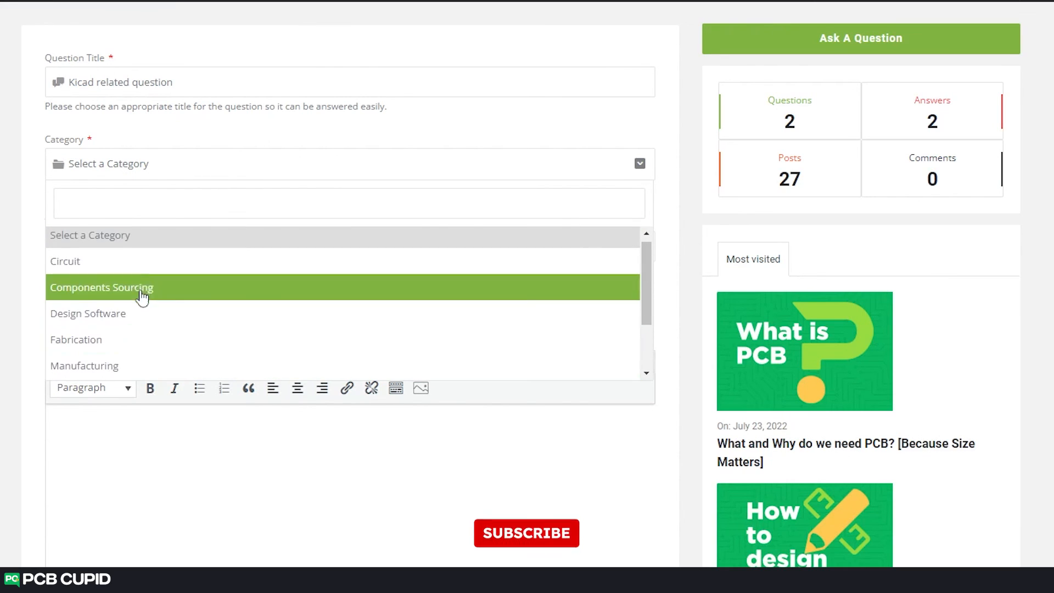
pyautogui.click(126, 317)
# - Add the tags "kicad" and "electronics" to the question
pyautogui.click(128, 242)
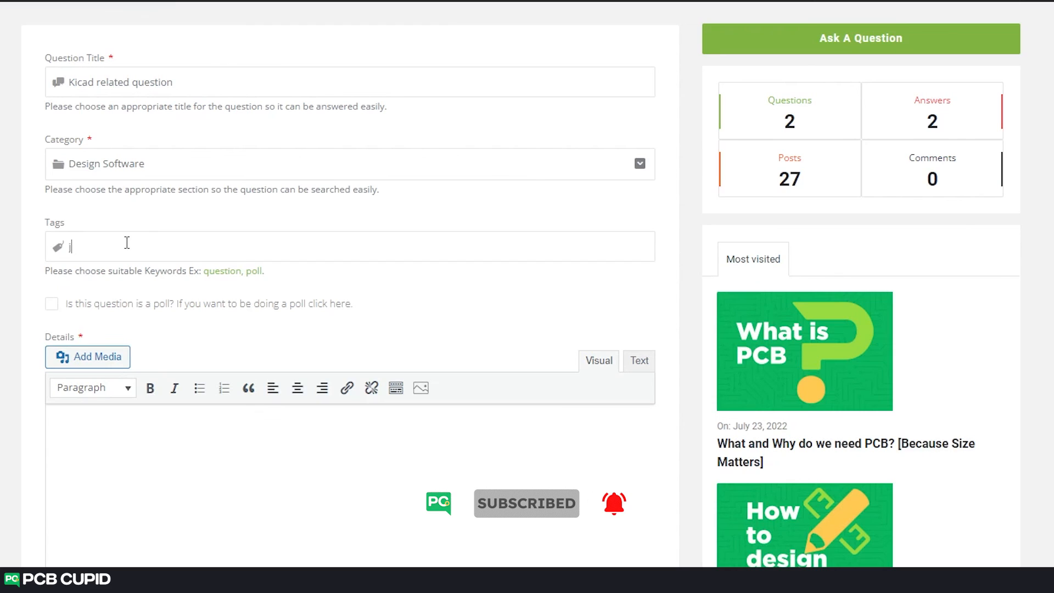
pyautogui.write('kicad ele')
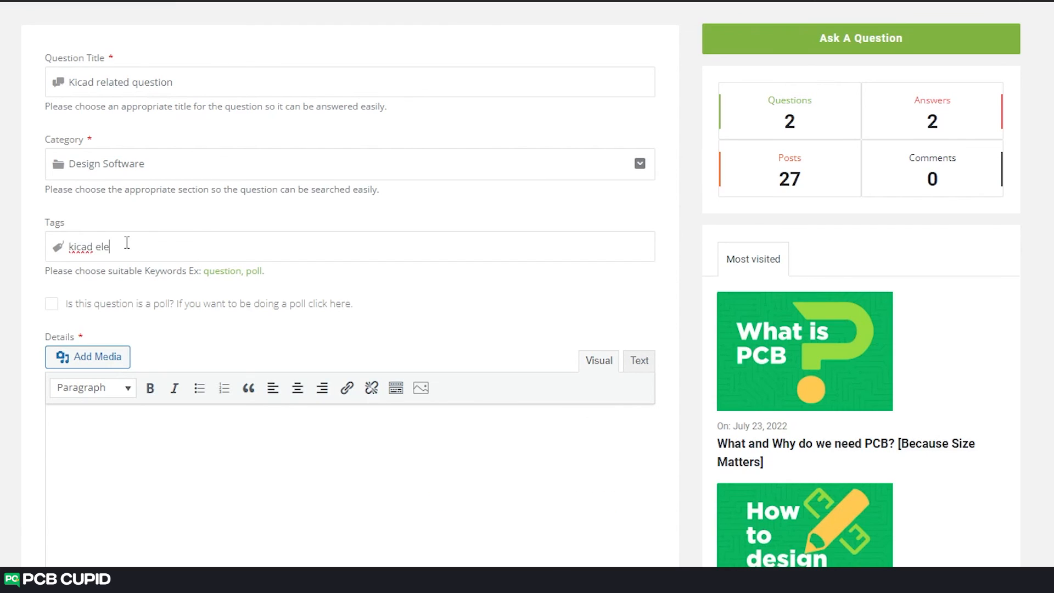
pyautogui.press('BackSpace')
pyautogui.press('BackSpace')
pyautogui.press('Return')
pyautogui.write('electronics')
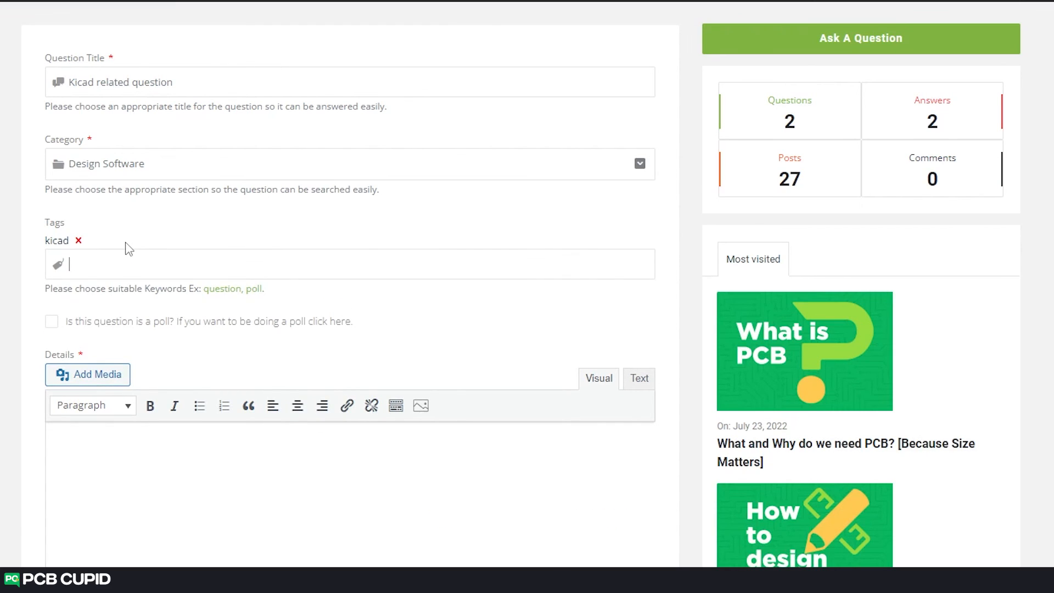
pyautogui.press('Return')
# - Start the question's description in the Details editor with "Elon"
pyautogui.scroll(-4, 127, 247)
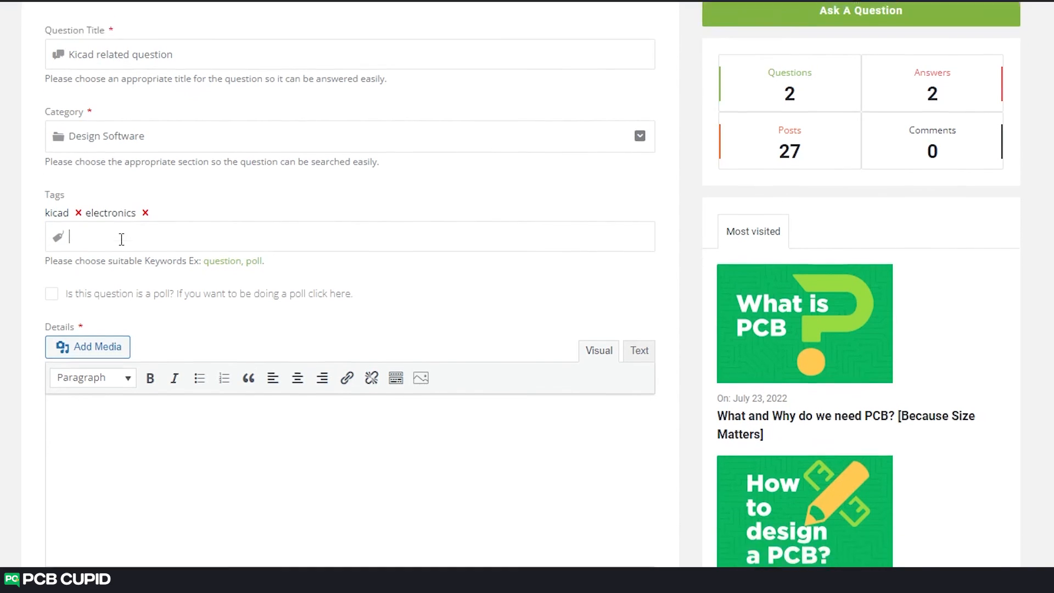
pyautogui.click(141, 276)
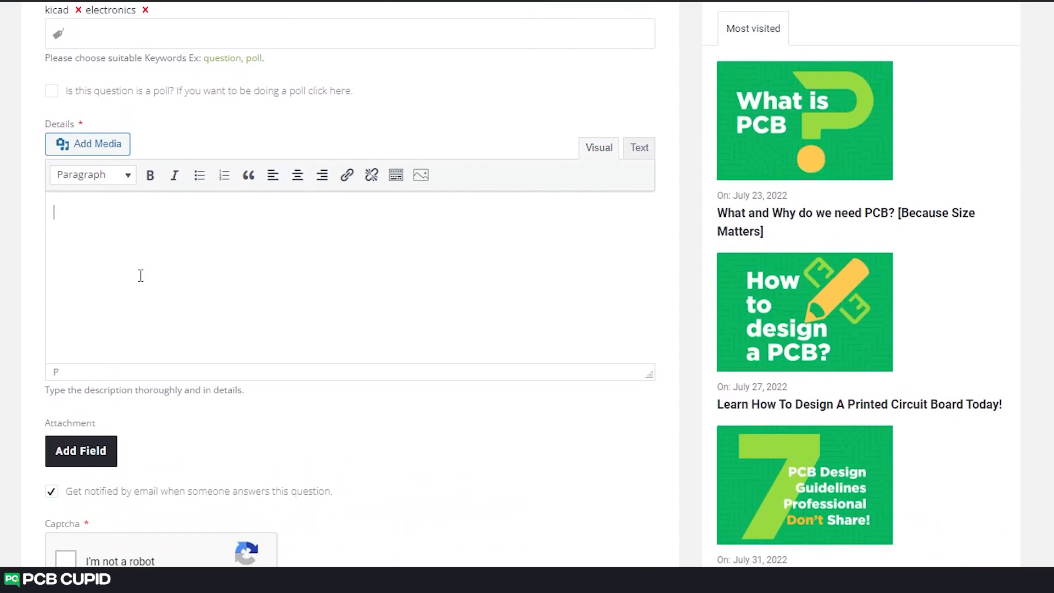
pyautogui.write('Elon')
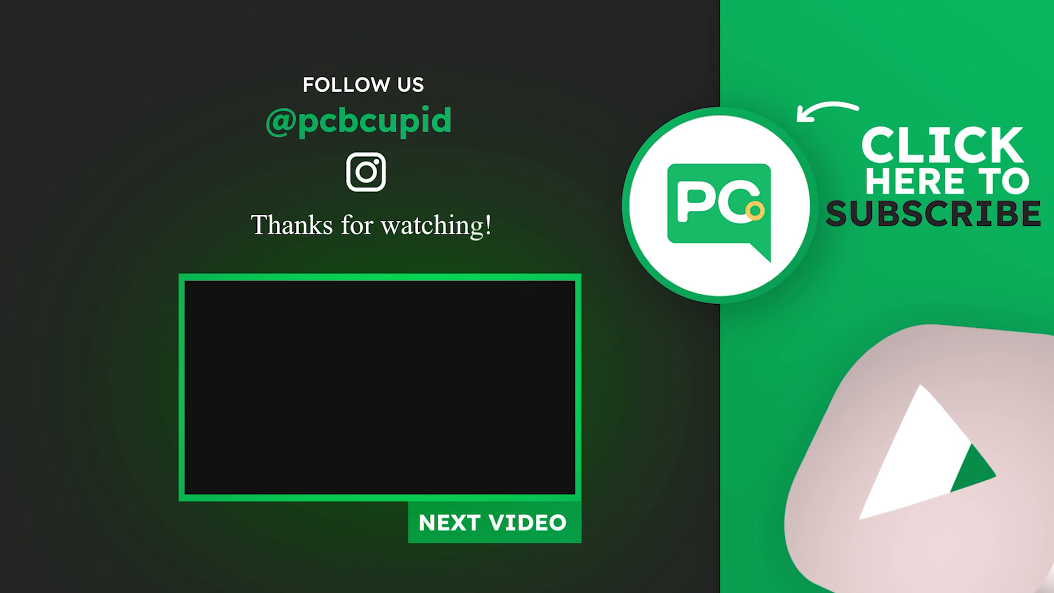